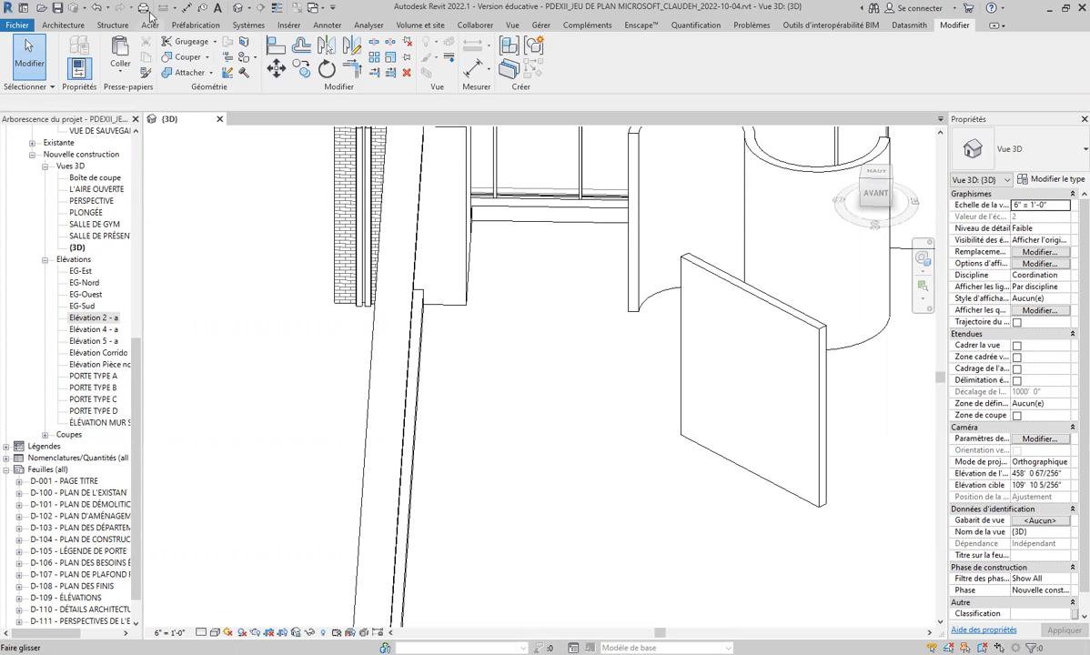
- Create an in-place component in the Luminaires category with the name Luminaires 1
left_click(80, 24)
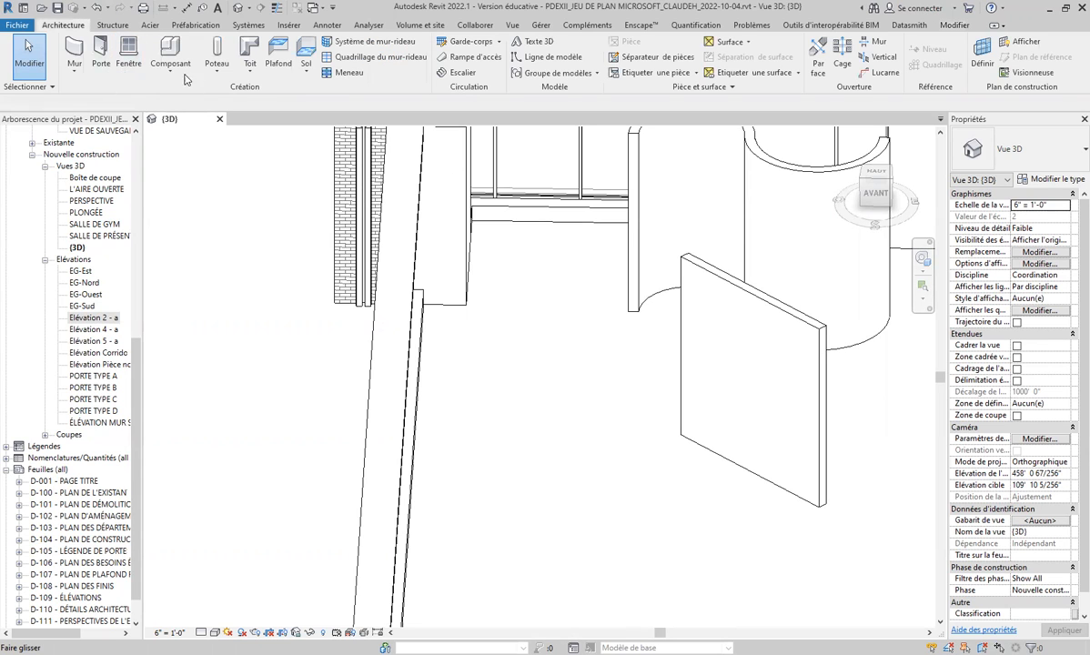
left_click(172, 69)
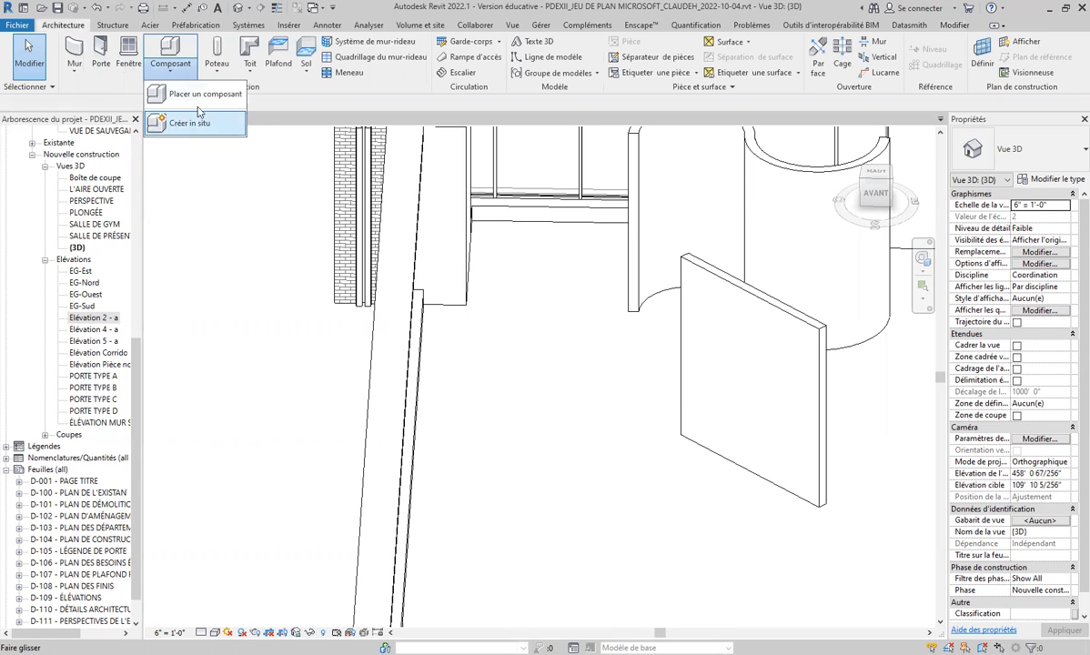
left_click(198, 115)
left_click(634, 346)
scroll(633, 299, "down", 5)
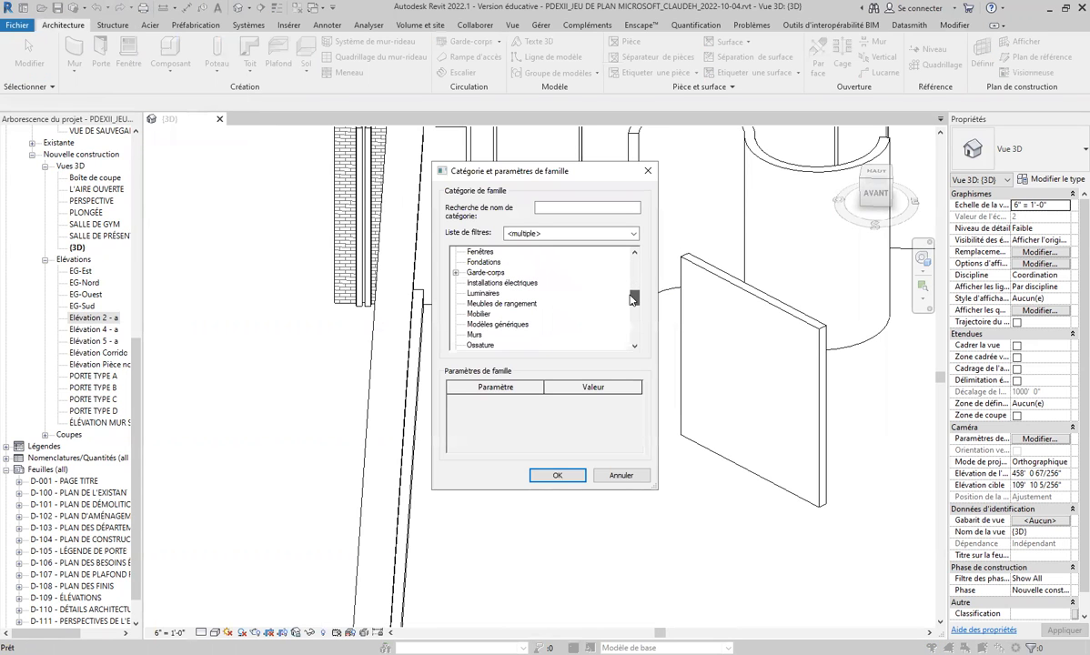
left_click(501, 293)
left_click(579, 477)
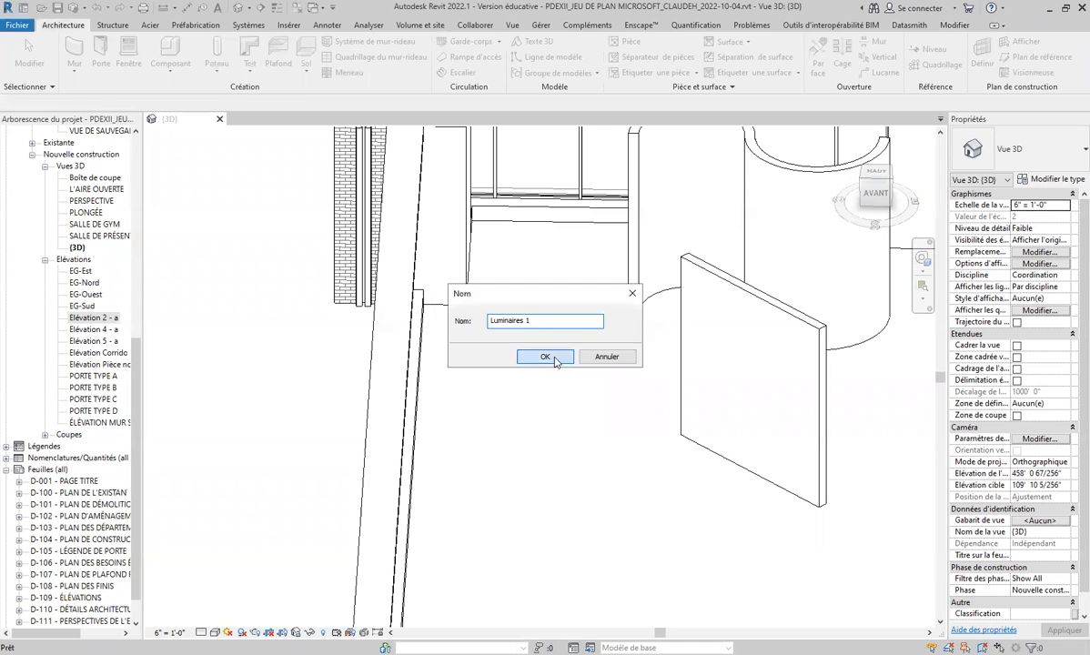
left_click(514, 332)
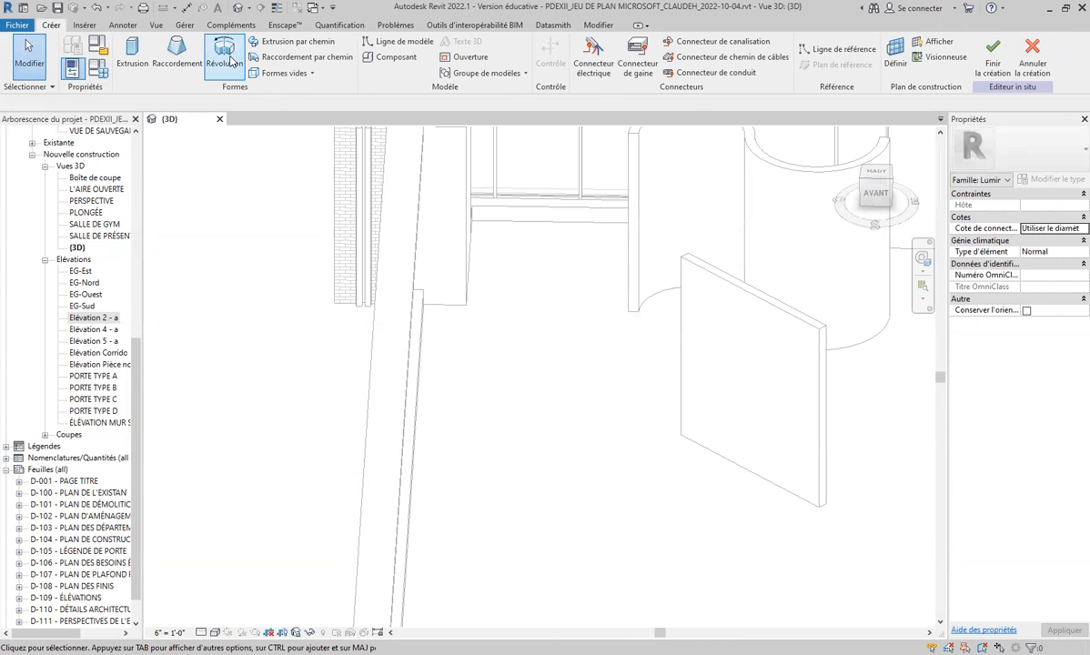
- Start a revolve and set its work plane by picking the front face of the freestanding wall
left_click(224, 57)
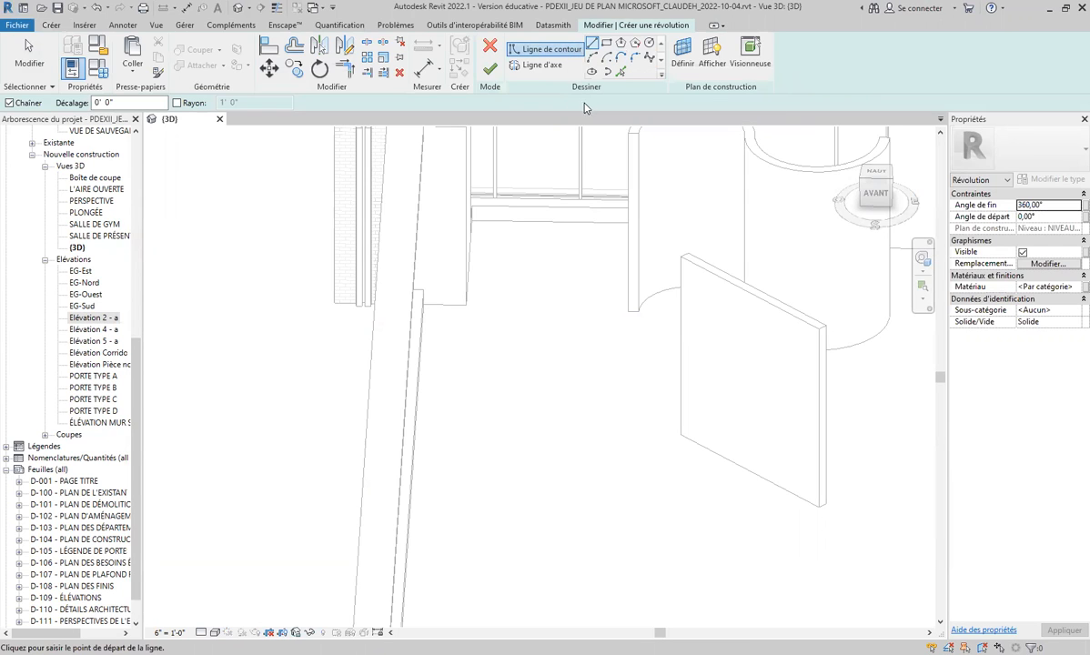
left_click(682, 55)
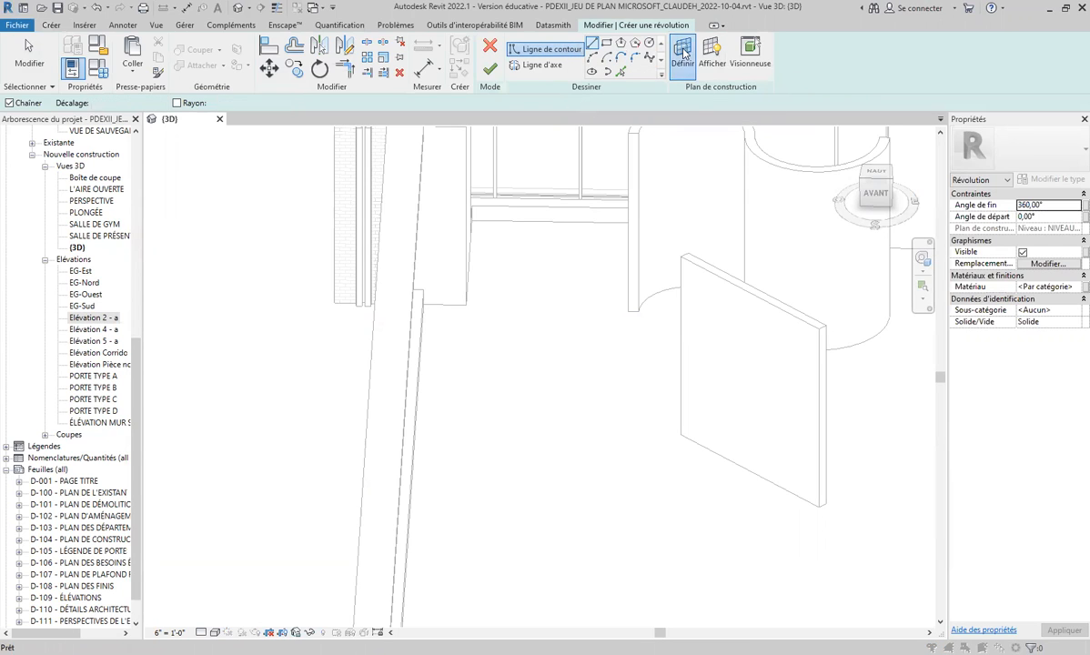
left_click(469, 351)
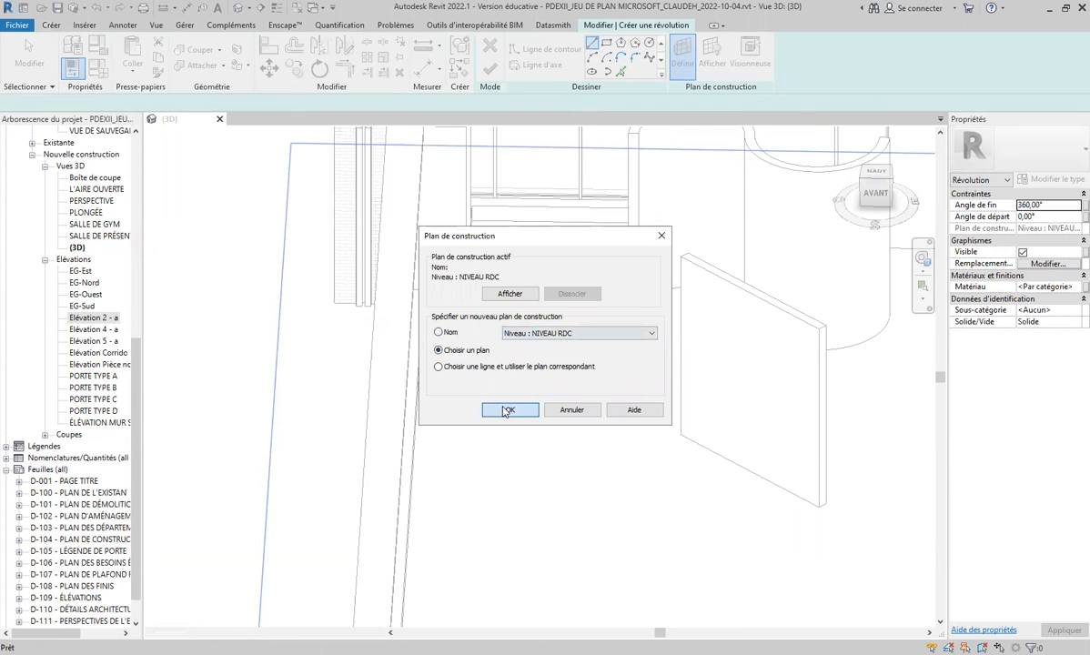
left_click(738, 295)
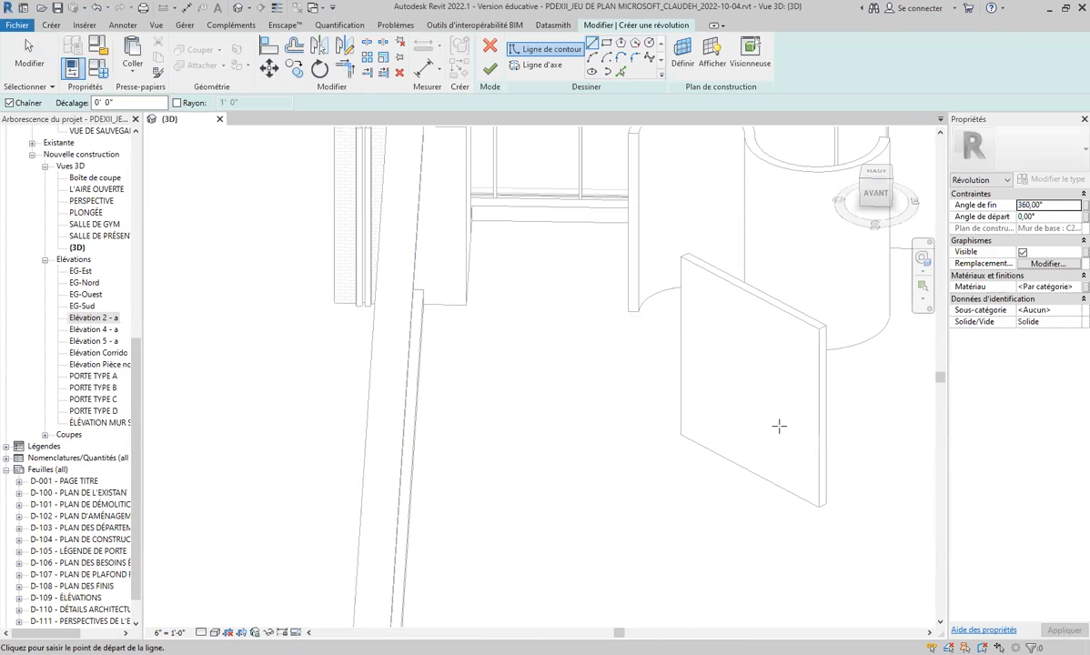
- Draw a vertical boundary line on the wall face from the midpoint of its bottom edge up to the top edge
scroll(776, 420, "up", 3)
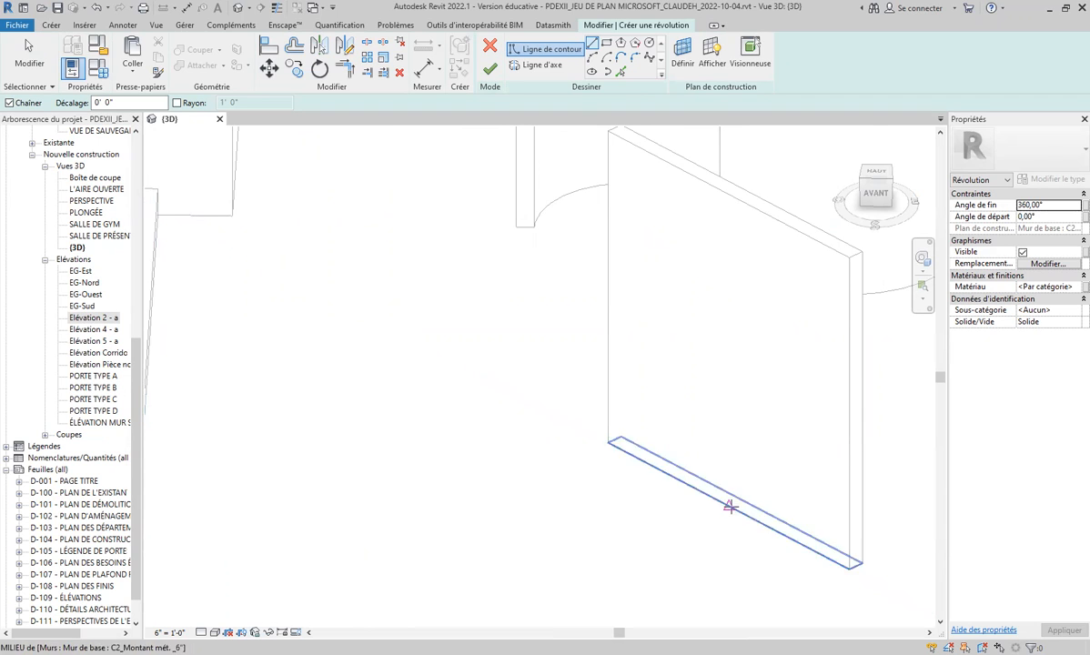
left_click(727, 505)
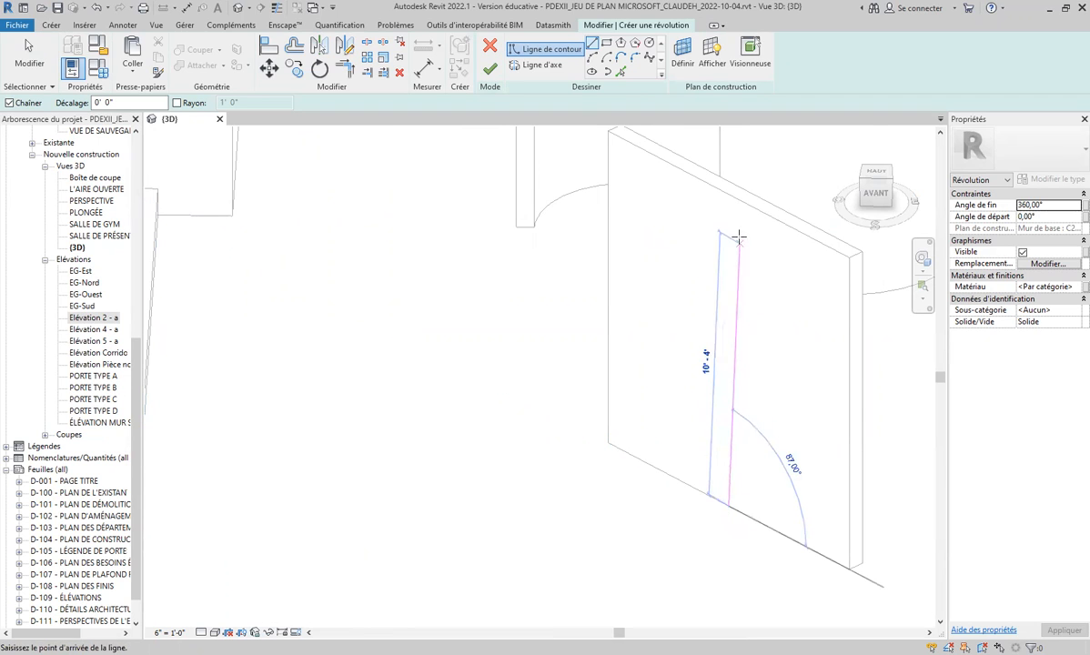
left_click(729, 188)
key("Escape")
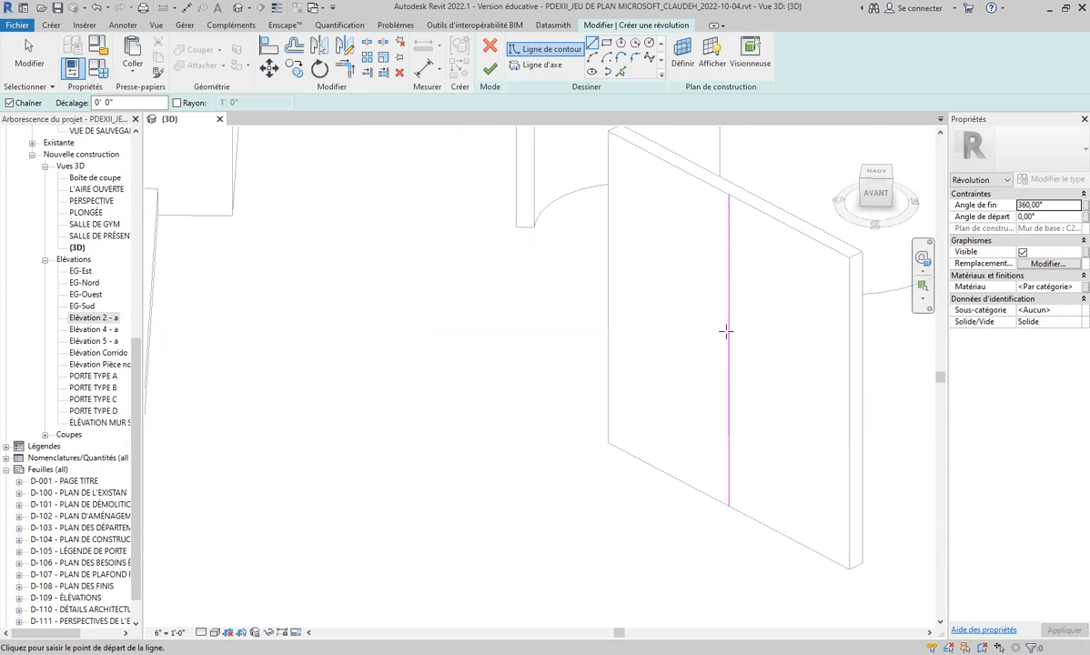
- Draw the lampshade half-profile from the vertical line: a 6" top edge, a short vertical, an outward slope and a horizontal base about 2'-5 1/2" long
left_click(593, 45)
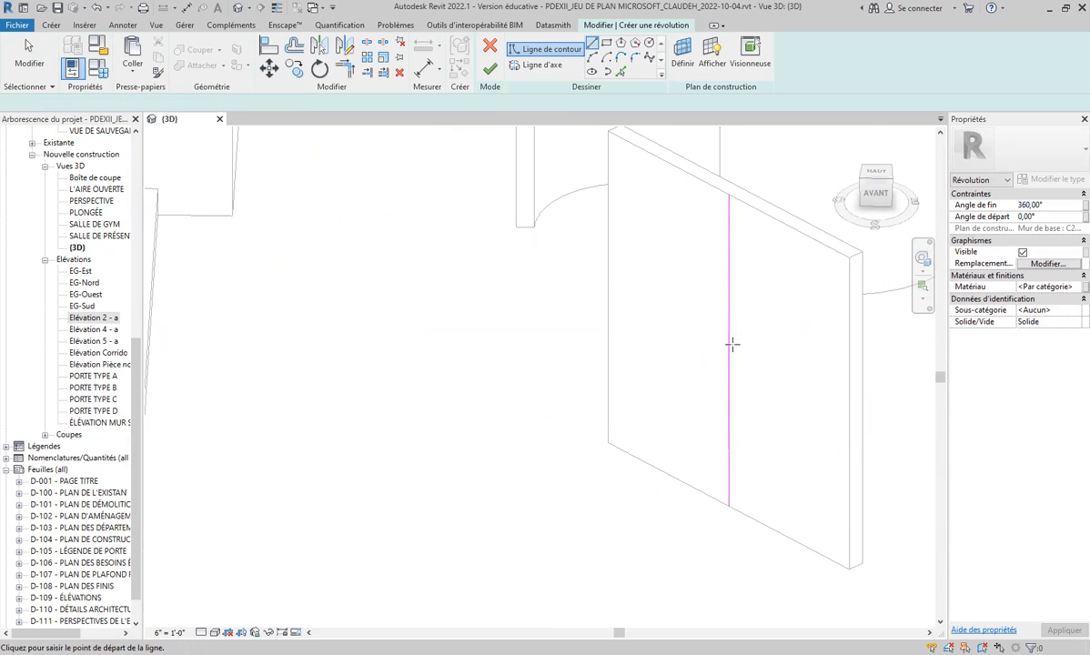
left_click(729, 257)
scroll(709, 254, "up", 4)
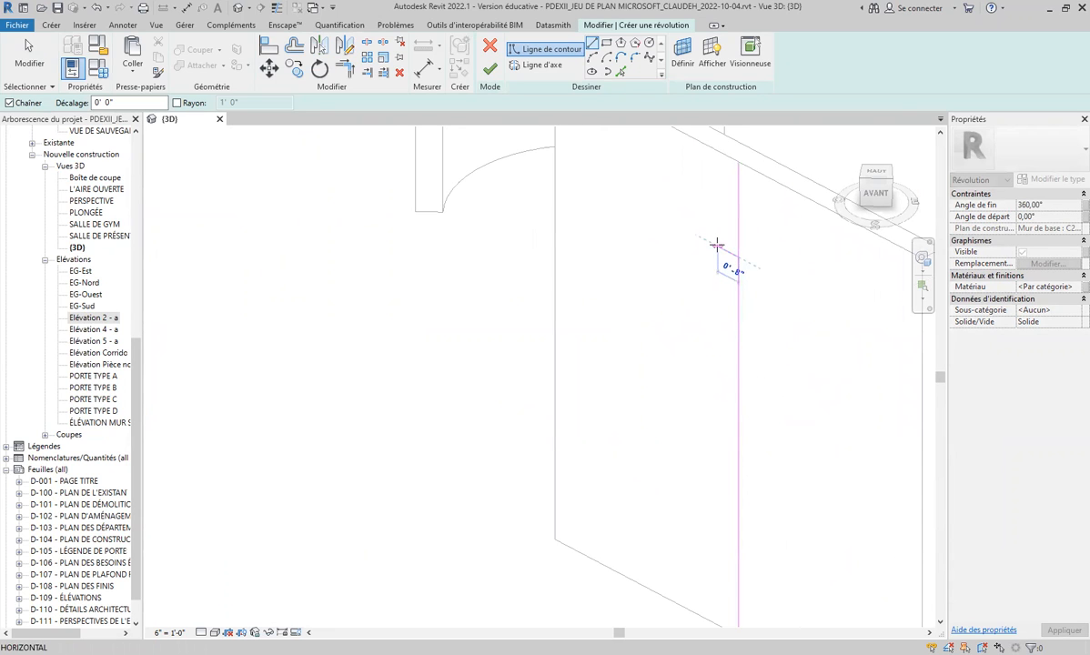
left_click(724, 247)
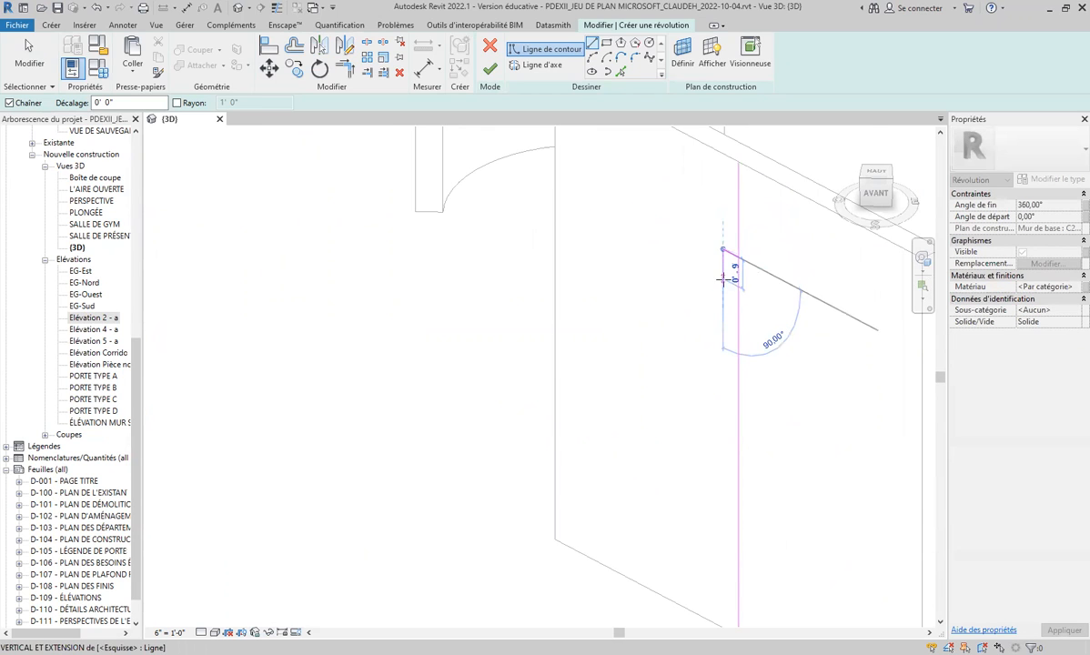
left_click(723, 280)
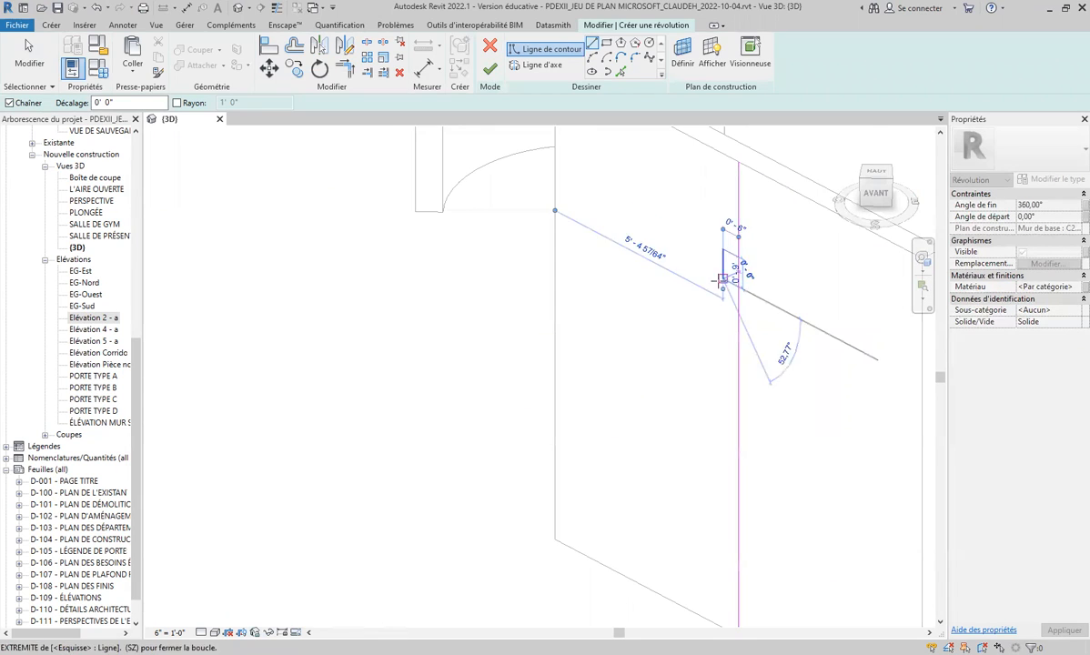
left_click(662, 297)
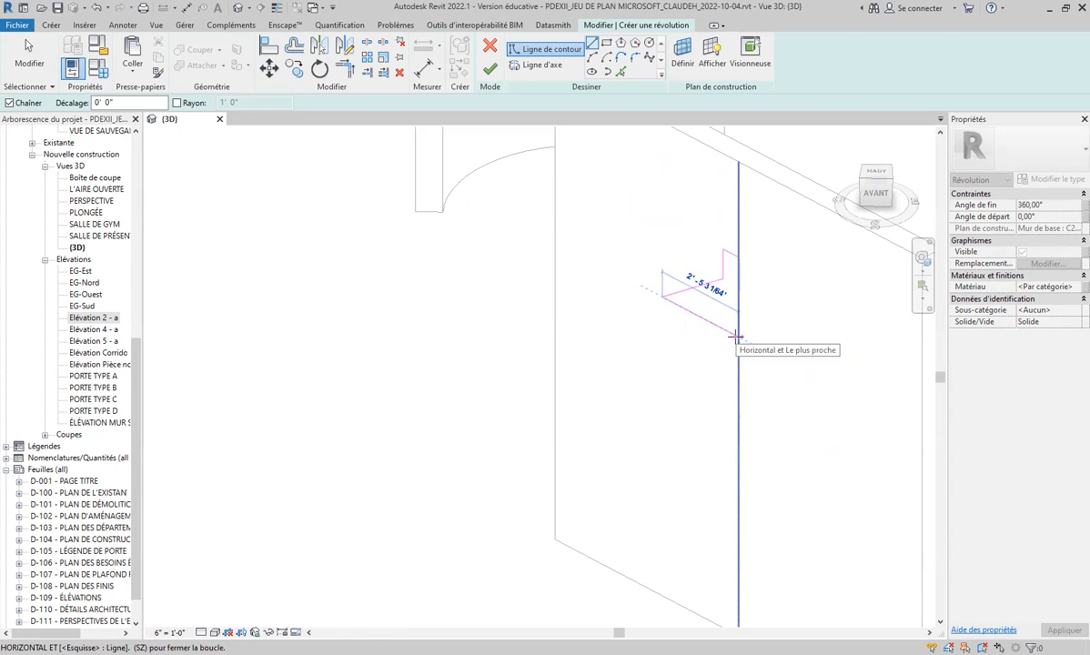
left_click(737, 336)
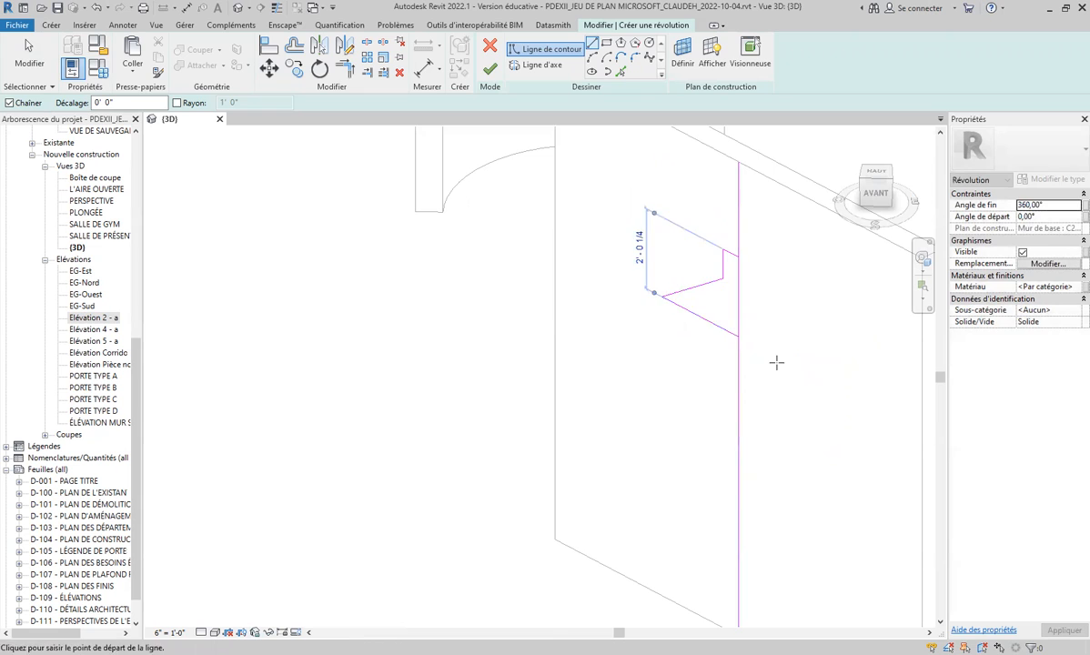
- Draw a small circle centred where the lampshade base meets the vertical line
left_click(649, 44)
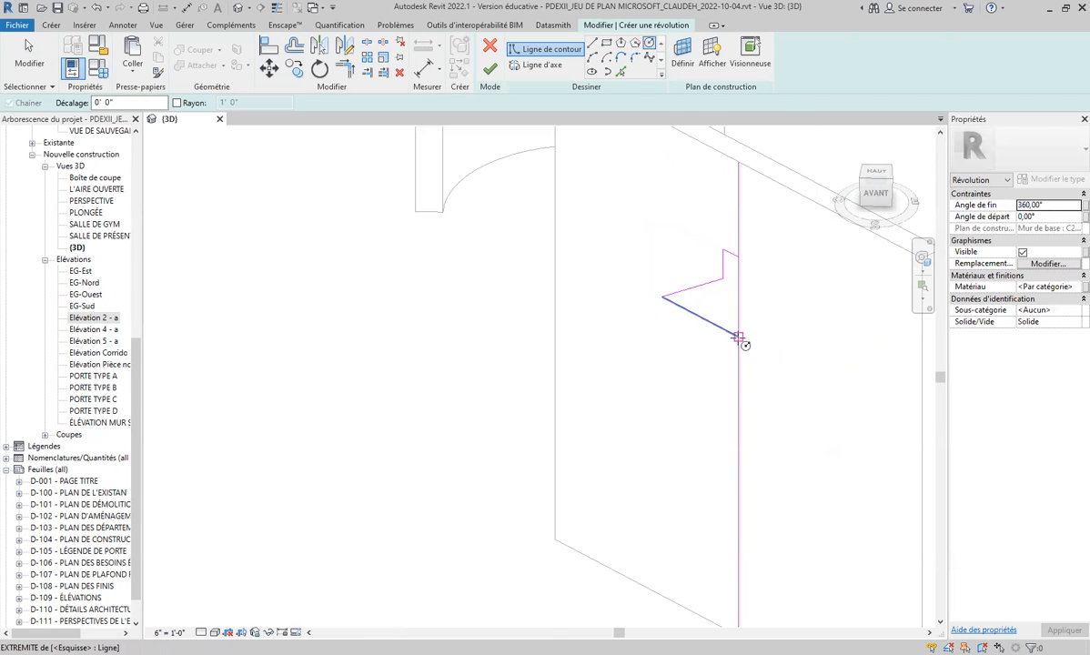
left_click(746, 335)
left_click(760, 325)
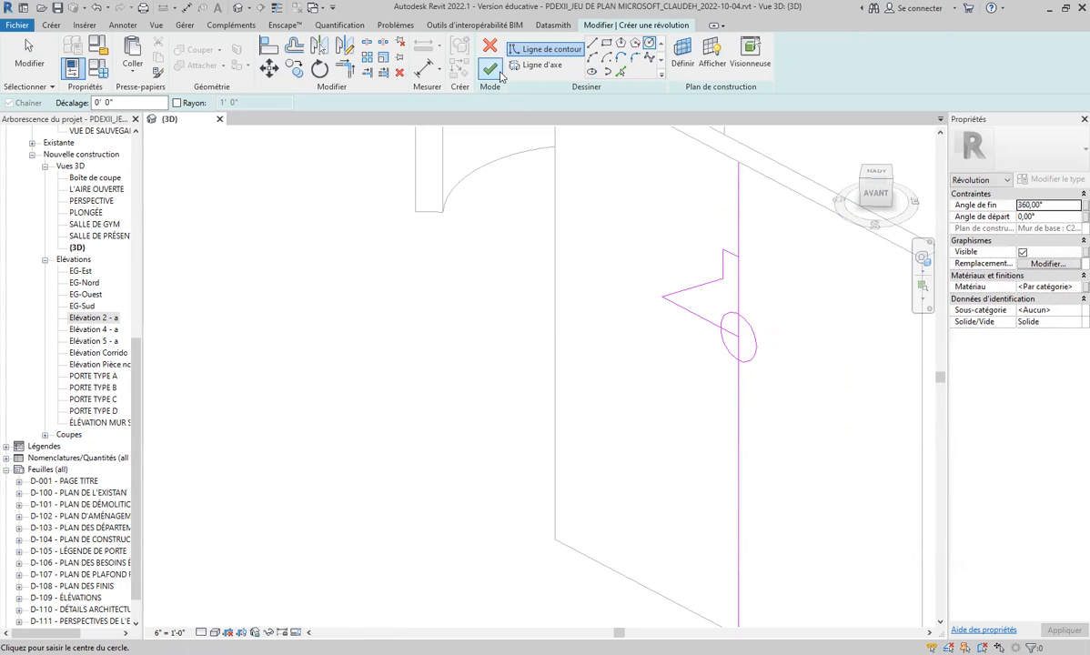
- Split the circle at the vertical line and the lampshade base, and delete everything except the arc below the base on the profile side
left_click(367, 44)
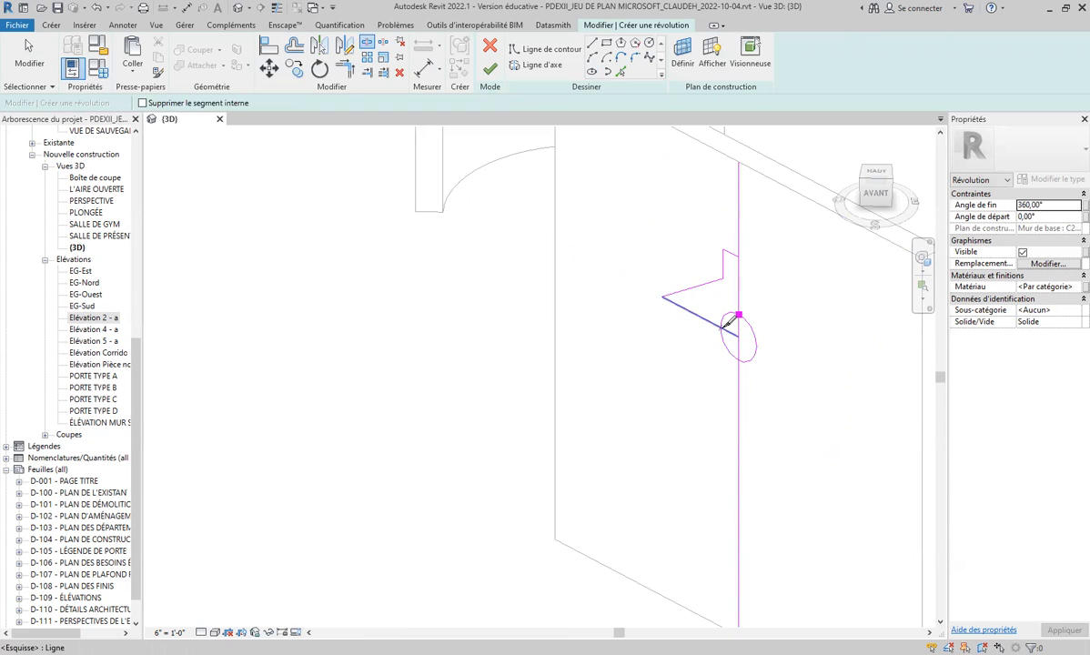
left_click(738, 360)
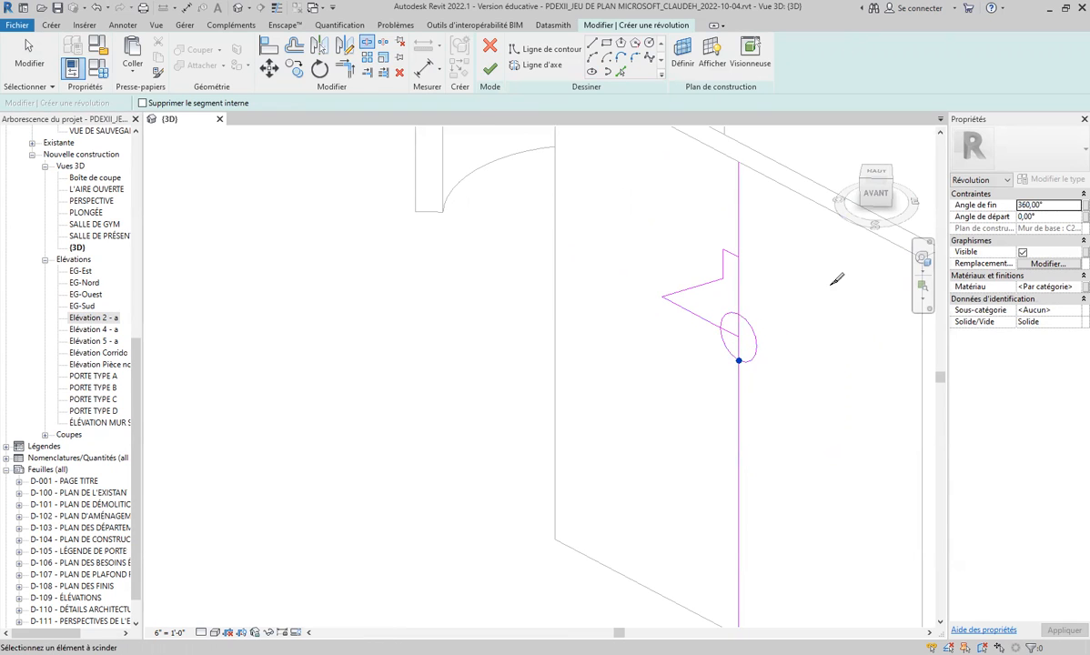
left_click(399, 72)
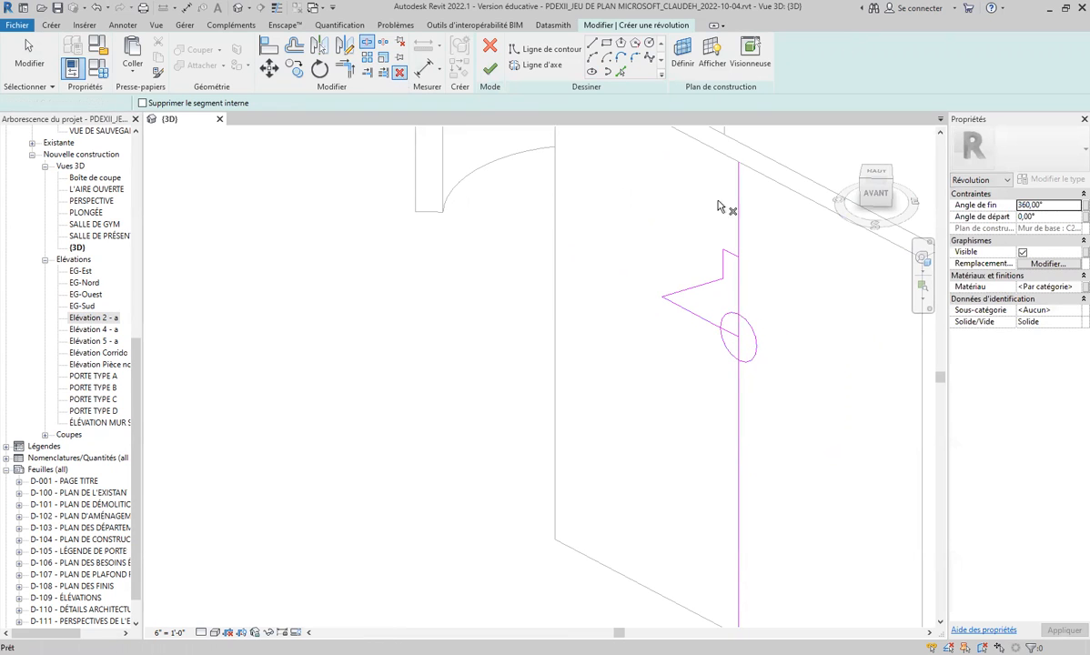
left_click(750, 330)
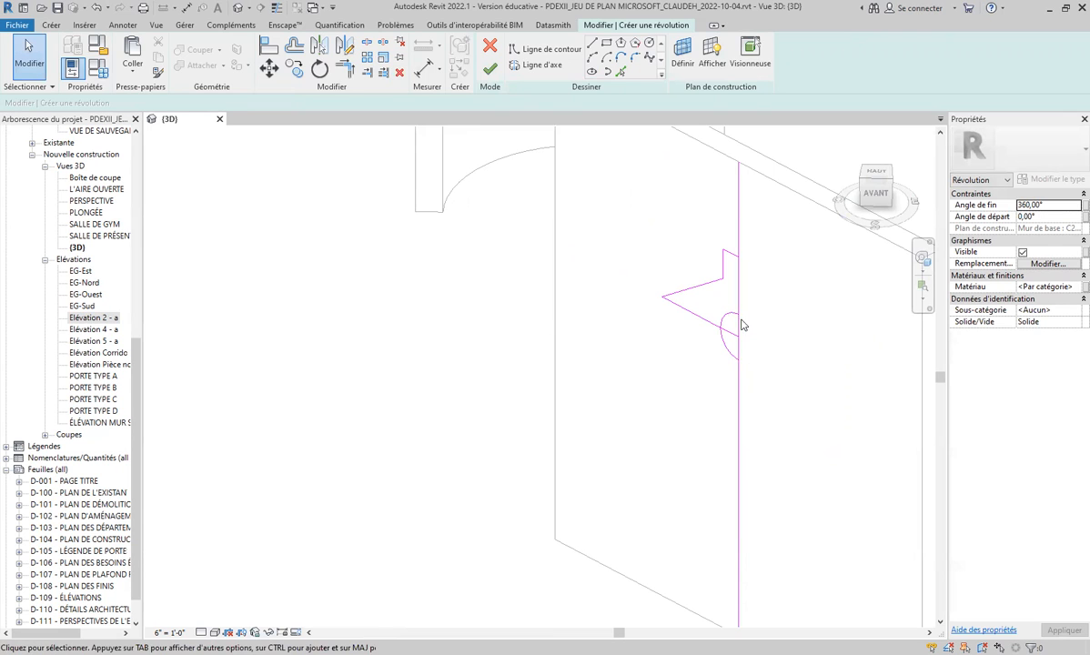
left_click(366, 42)
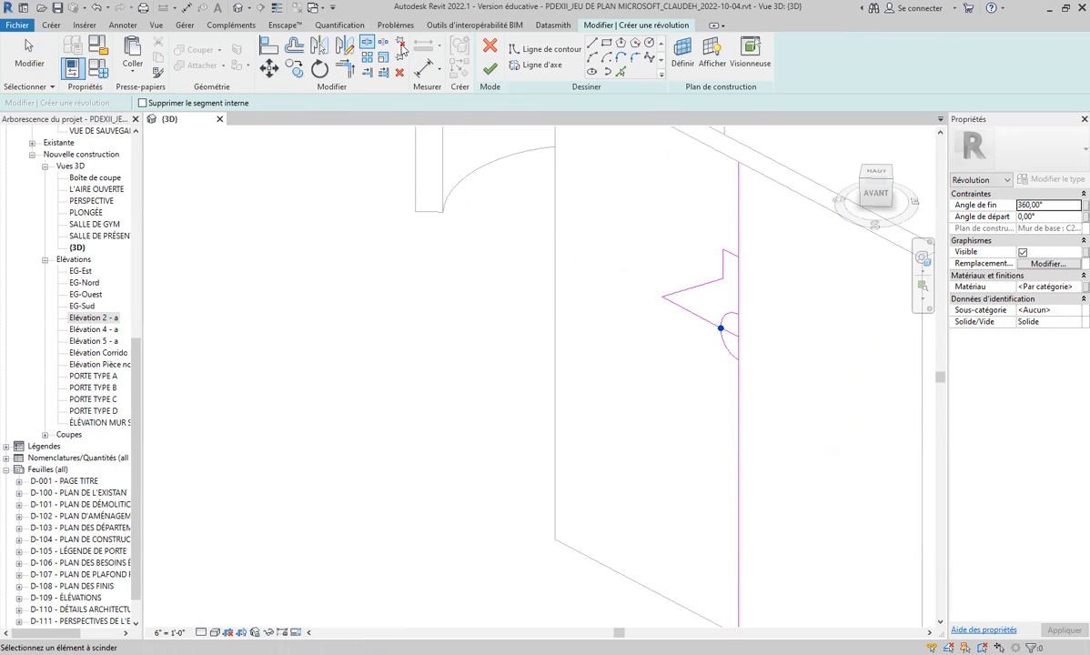
left_click(399, 74)
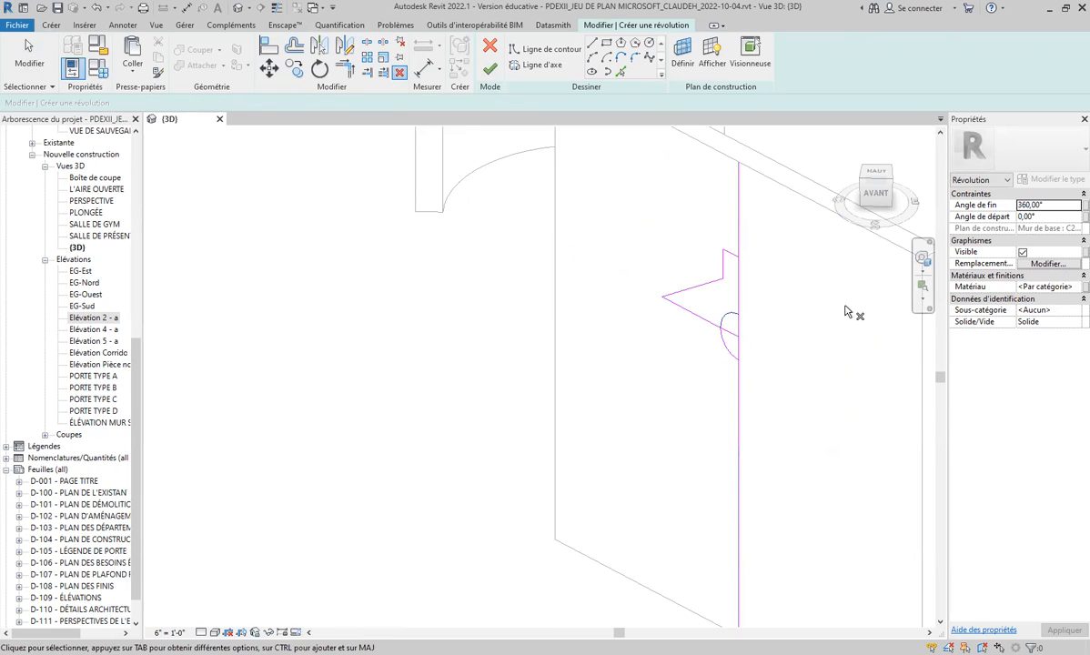
key("Escape")
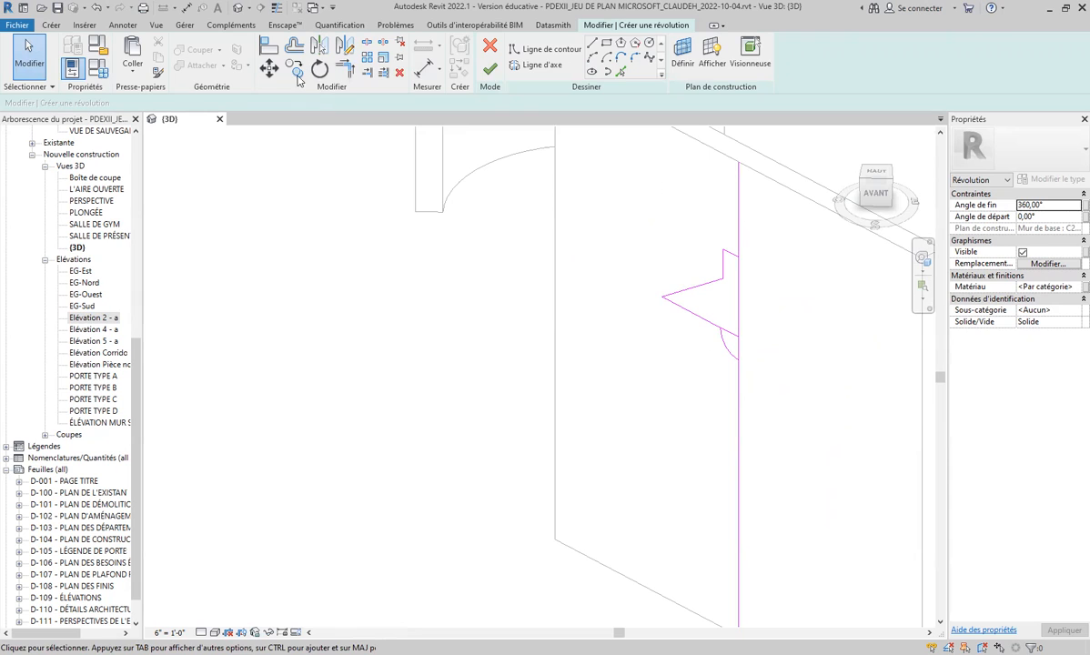
- Trim the upper end of the vertical line to a corner with the profile's top edge
left_click(344, 68)
left_click(730, 257)
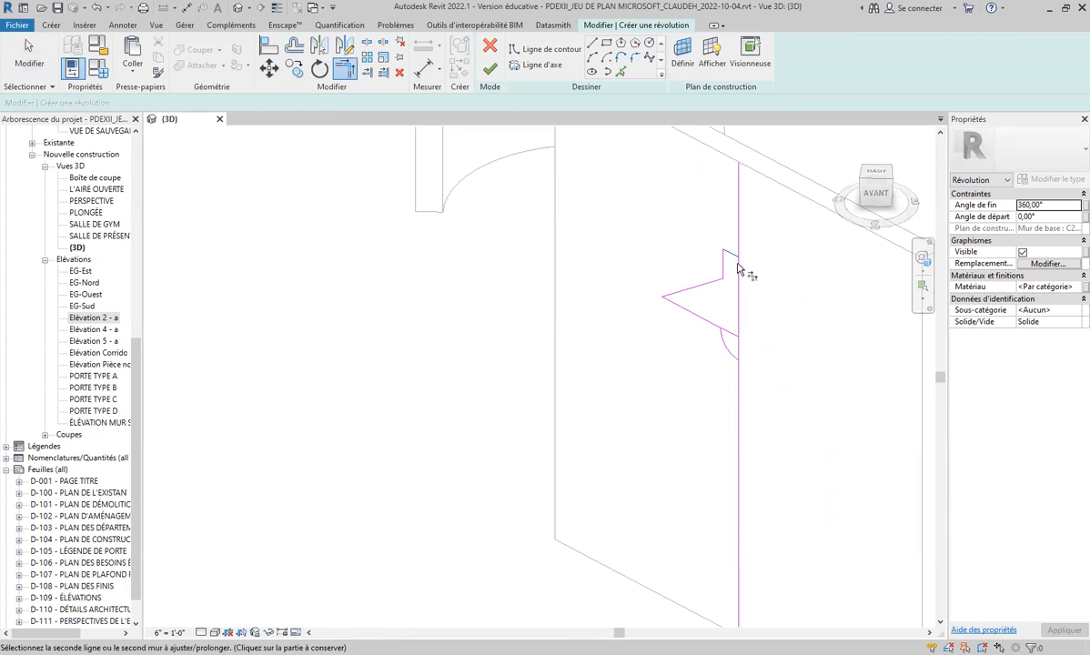
left_click(739, 273)
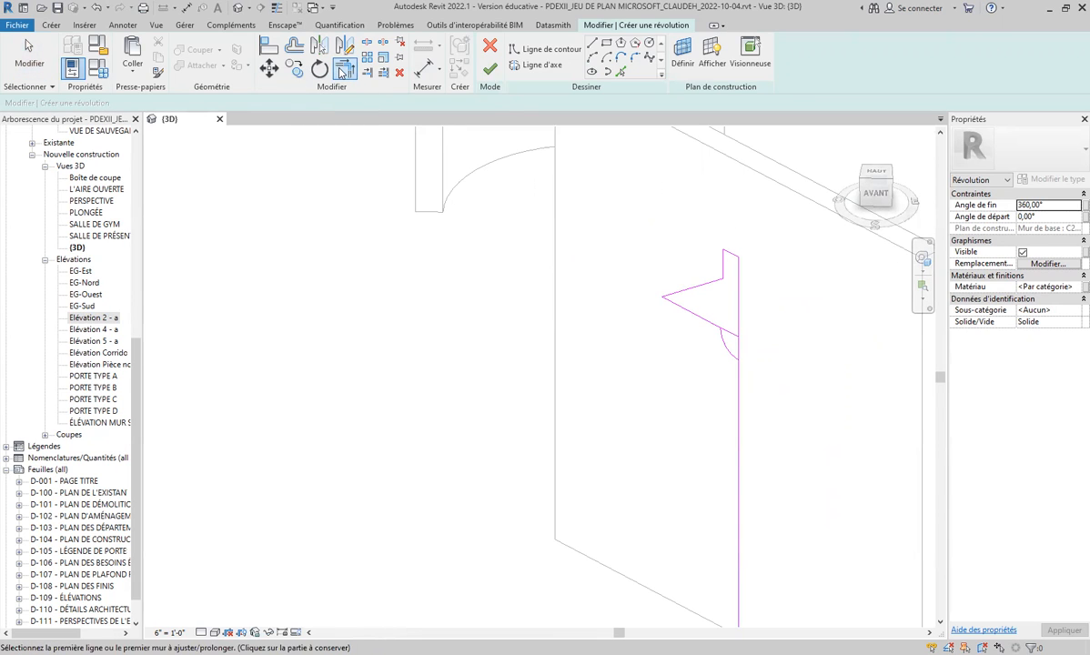
- Try to trim the vertical line to the lower end of the bulb arc
left_click(731, 360)
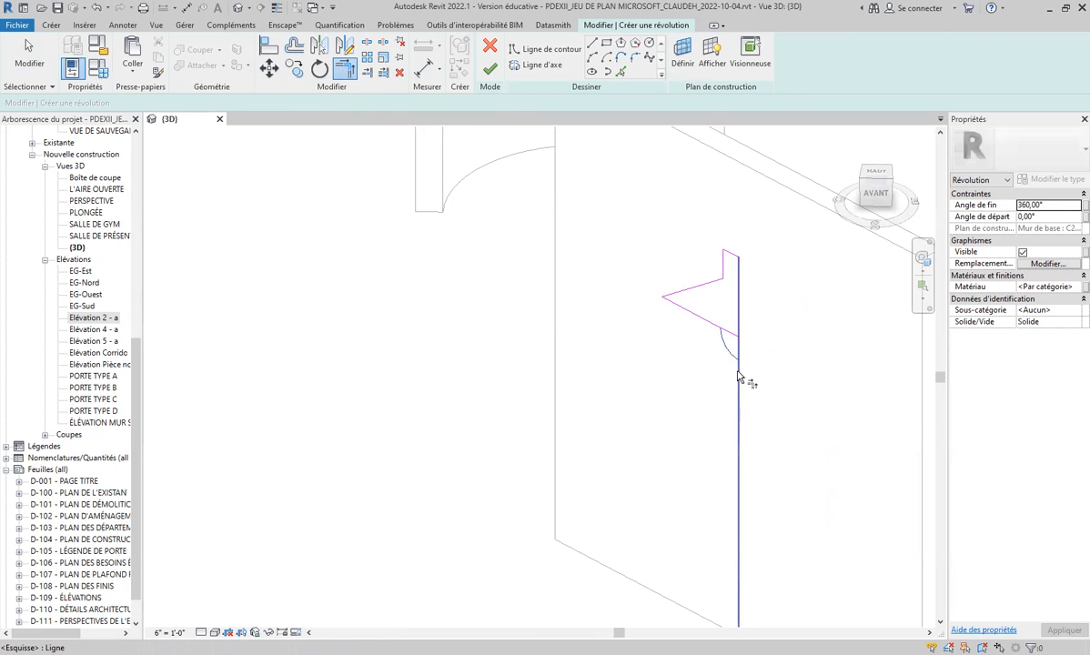
left_click(735, 357)
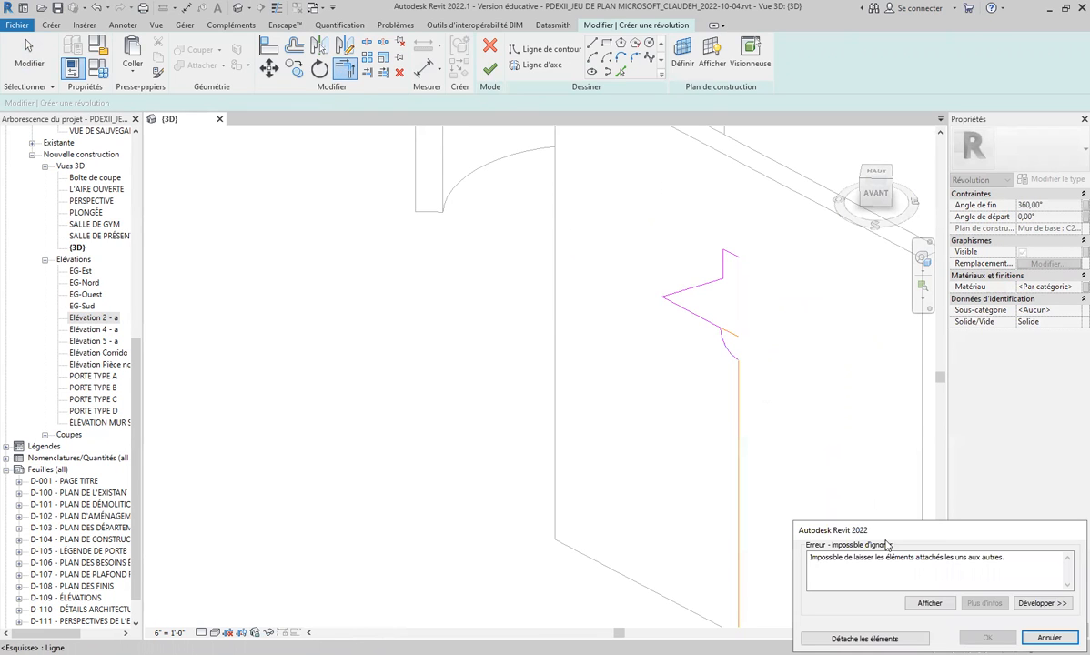
key("Escape")
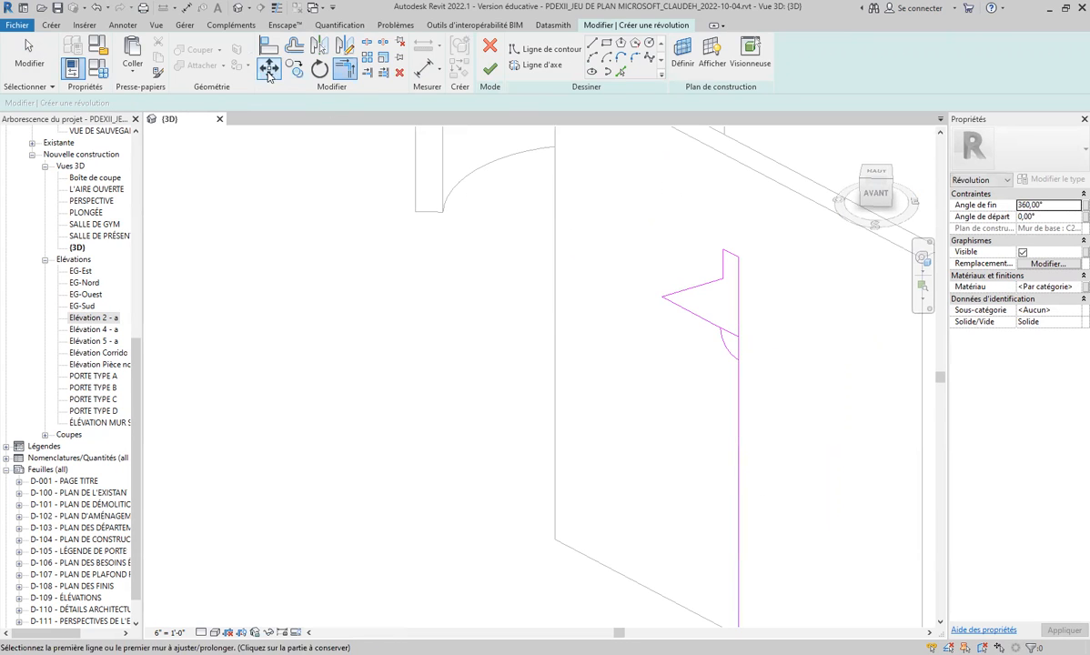
left_click(725, 344)
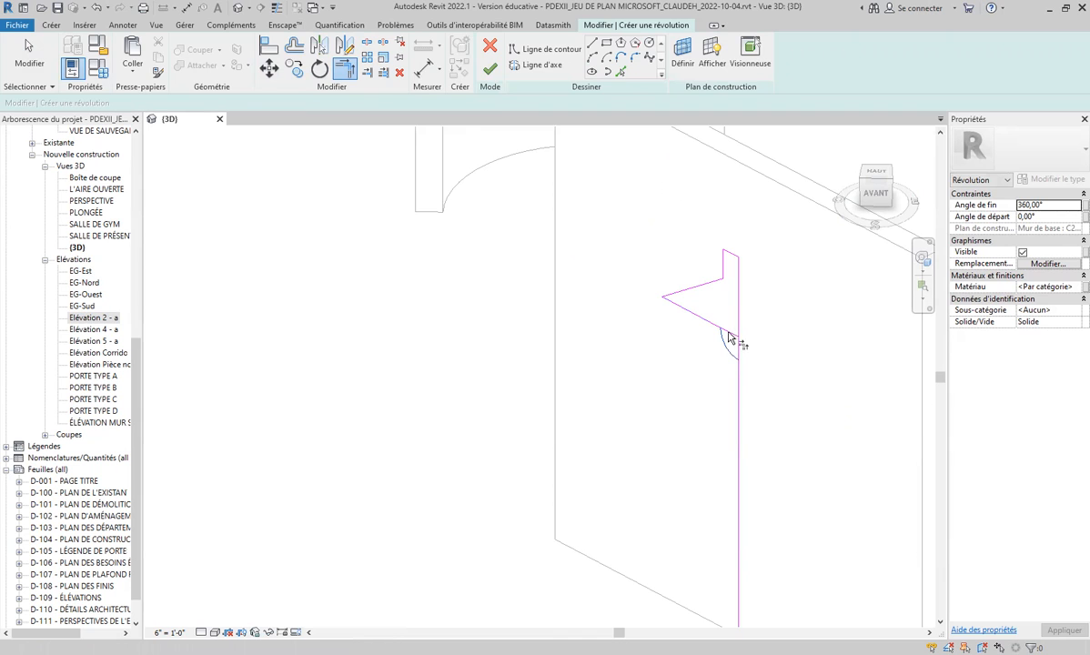
- Delete the short piece of the lampshade base between the bulb arc and the vertical line
left_click(399, 73)
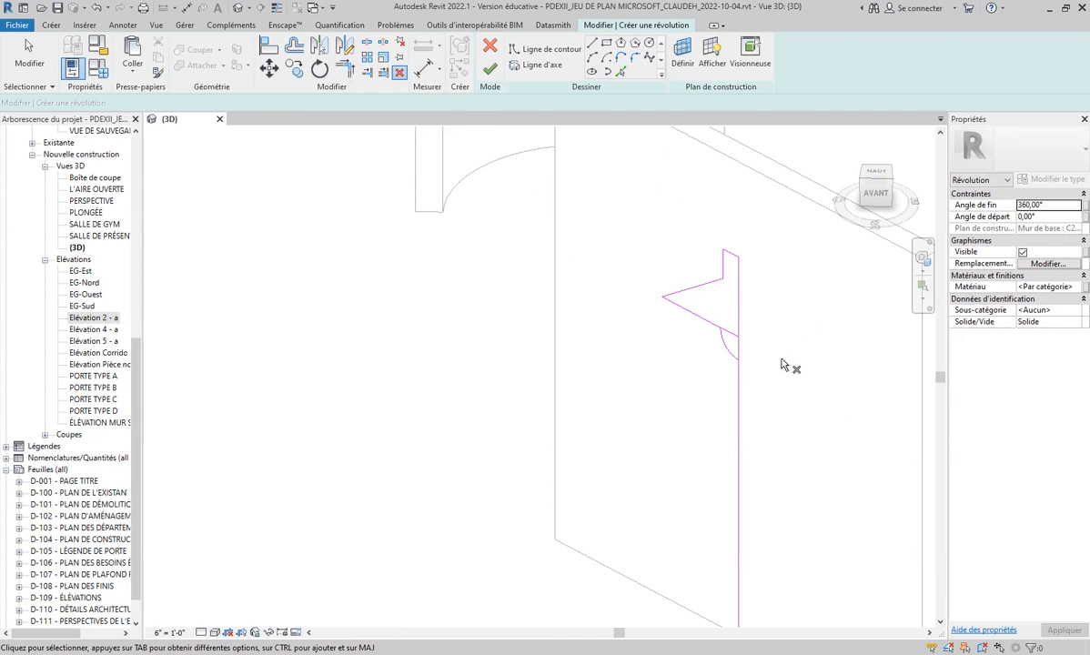
left_click(731, 333)
key("Escape")
- Remove the part of the vertical line below the bulb arc so the revolve profile is a closed loop
left_click(739, 403)
scroll(770, 392, "down", 2)
left_click_drag(752, 556, 750, 370)
left_click(823, 501)
scroll(774, 357, "up", 3)
scroll(762, 386, "up", 1)
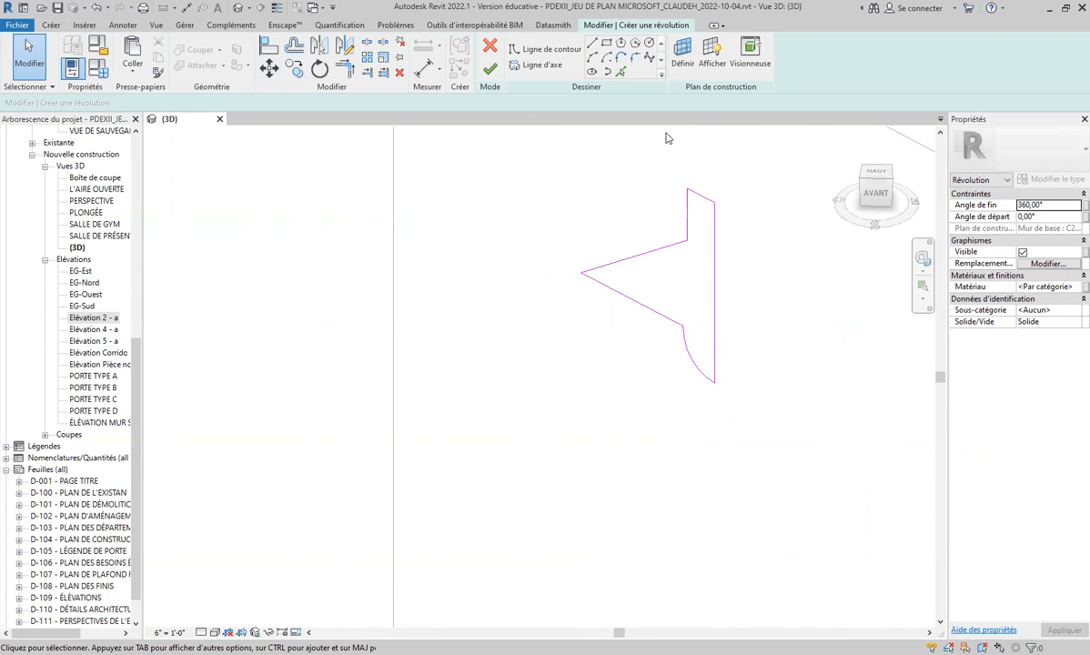
- Lower the shared corner of the stem line and lampshade top edge until the top edge is nearly horizontal
left_click_drag(693, 254, 673, 230)
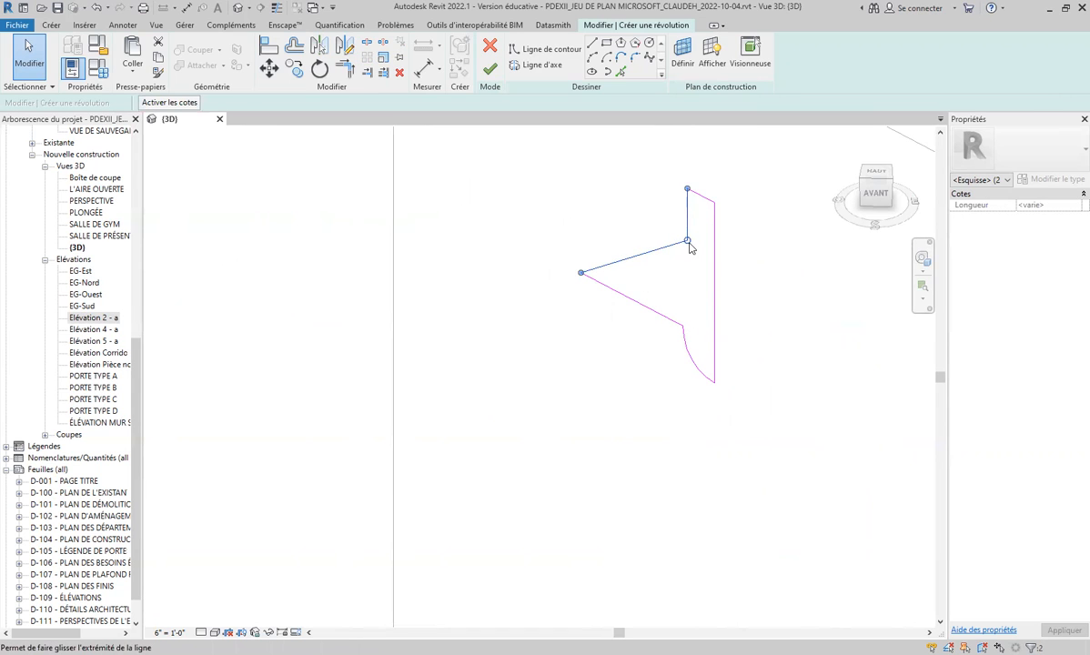
left_click_drag(688, 244, 686, 279)
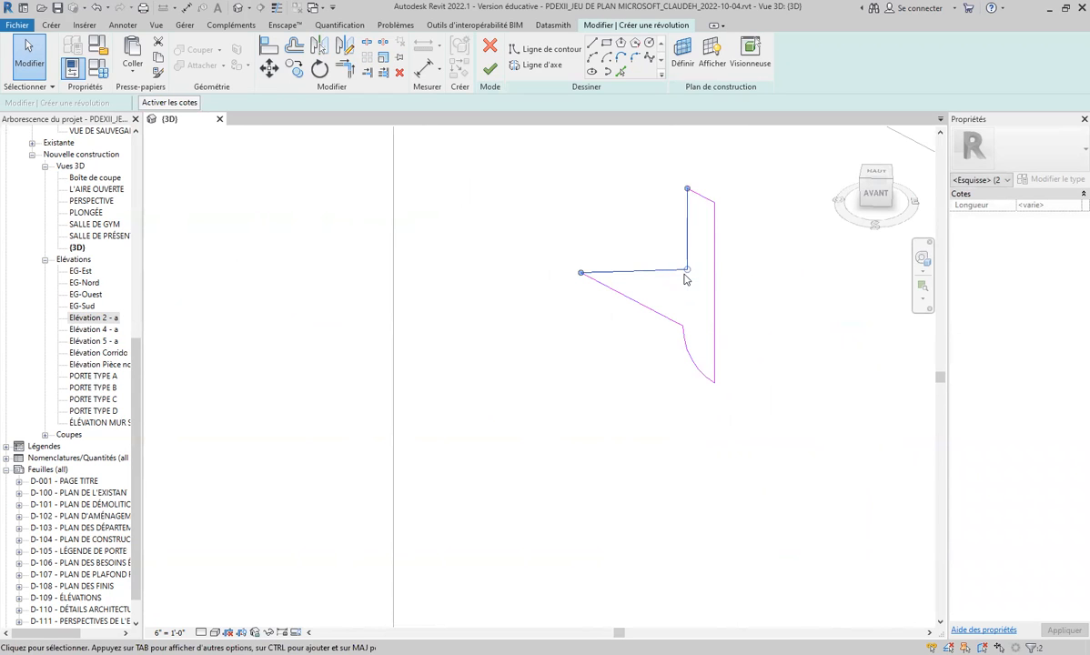
key("Escape")
- Move the stem's outer vertical line 2" horizontally towards the profile's long vertical edge
left_click(688, 225)
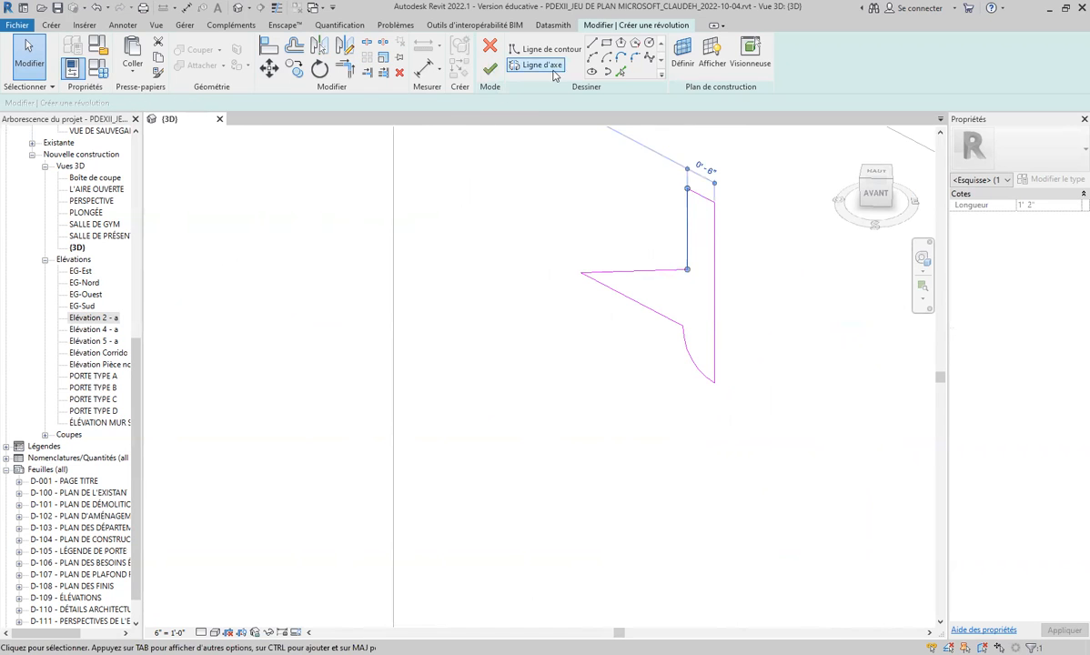
left_click(268, 70)
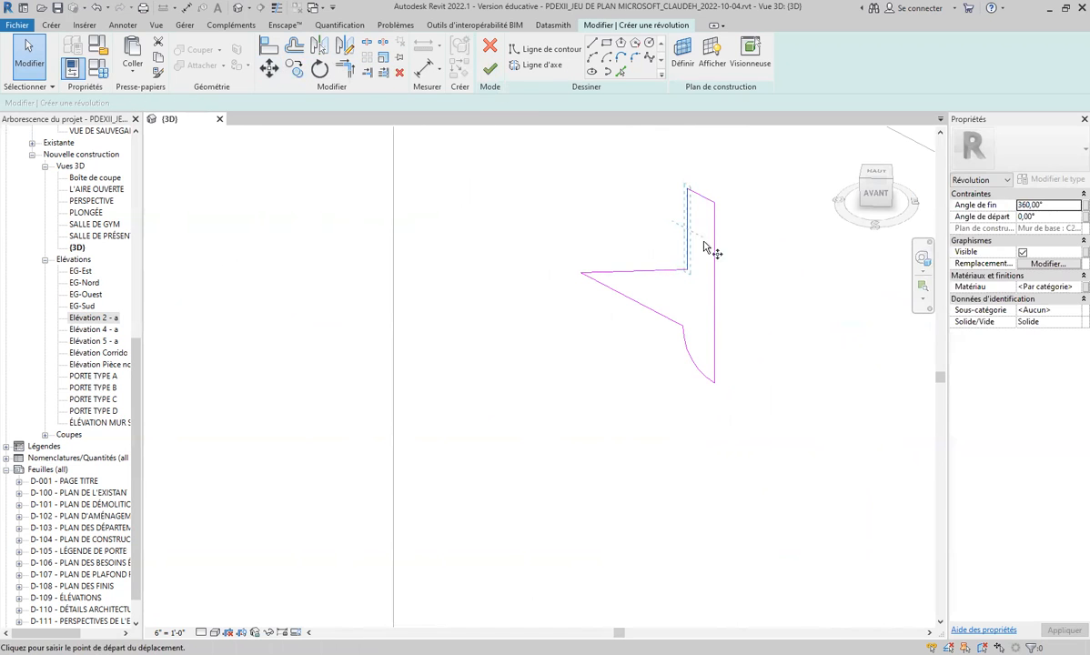
left_click(689, 230)
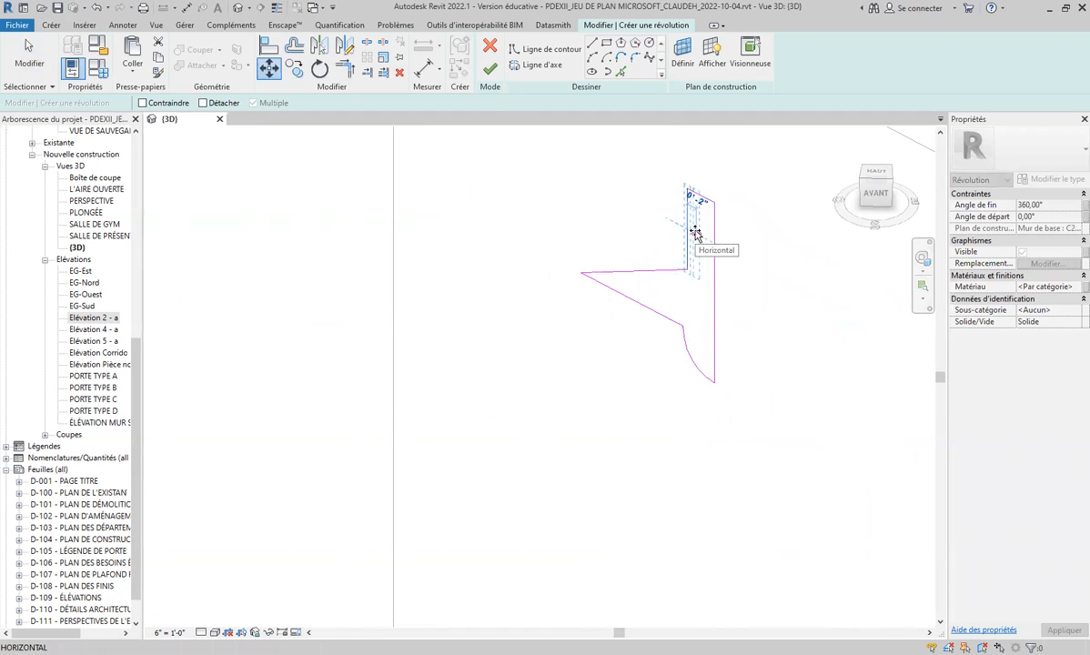
left_click(695, 235)
left_click(684, 280)
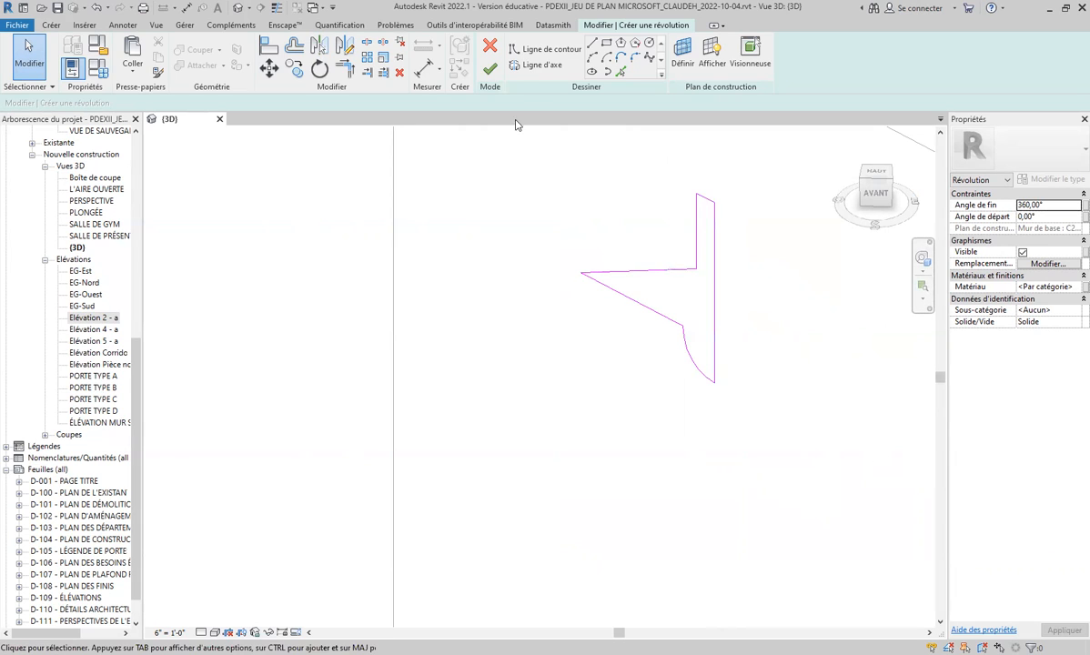
- Draw the revolve axis along the profile's long vertical edge, from the bulb's lower end upwards, and finish the 360° revolve
left_click(540, 67)
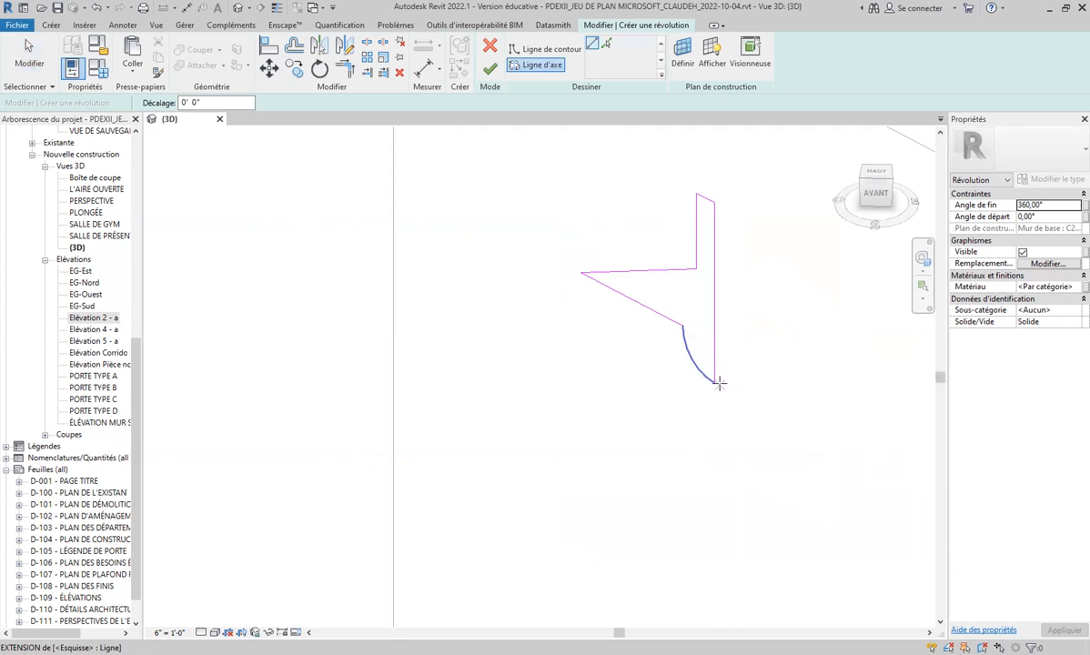
left_click(715, 382)
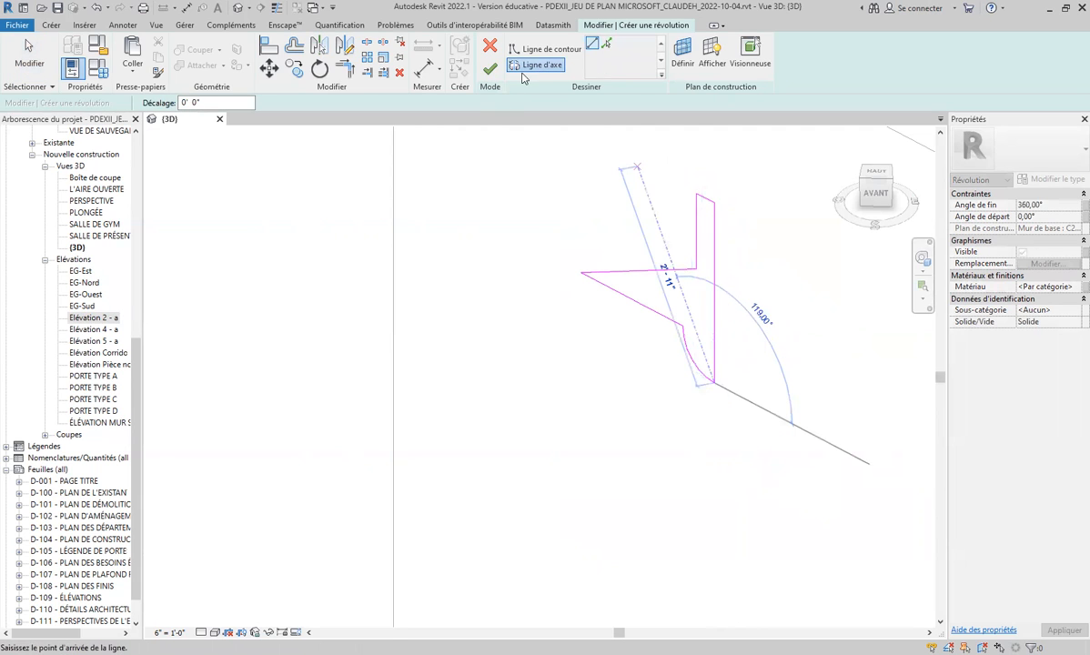
left_click(715, 193)
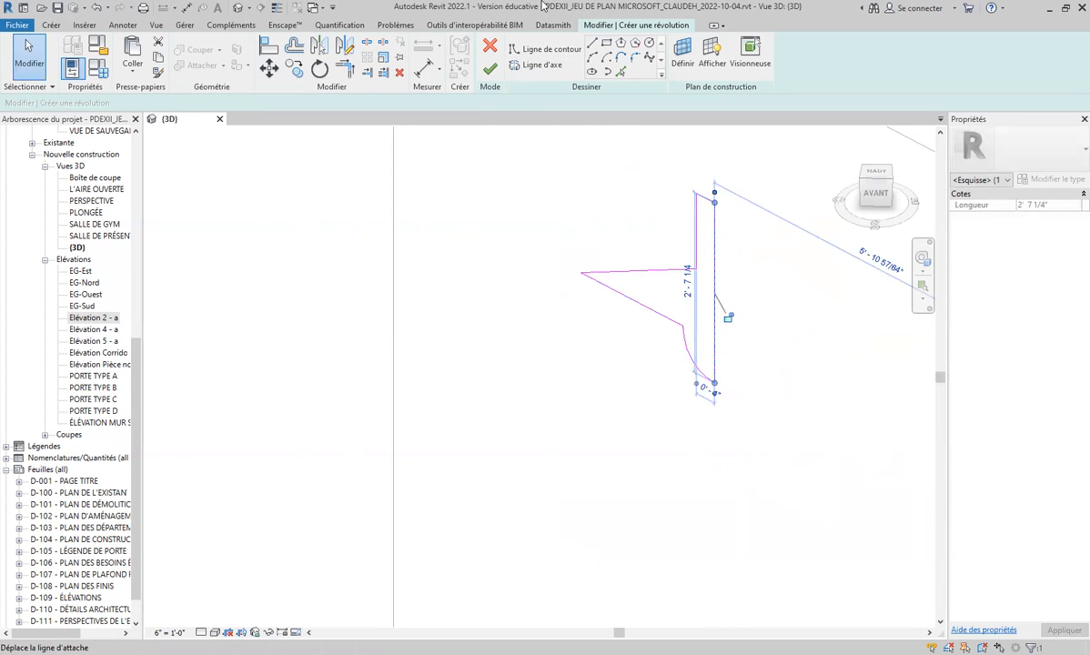
left_click(491, 70)
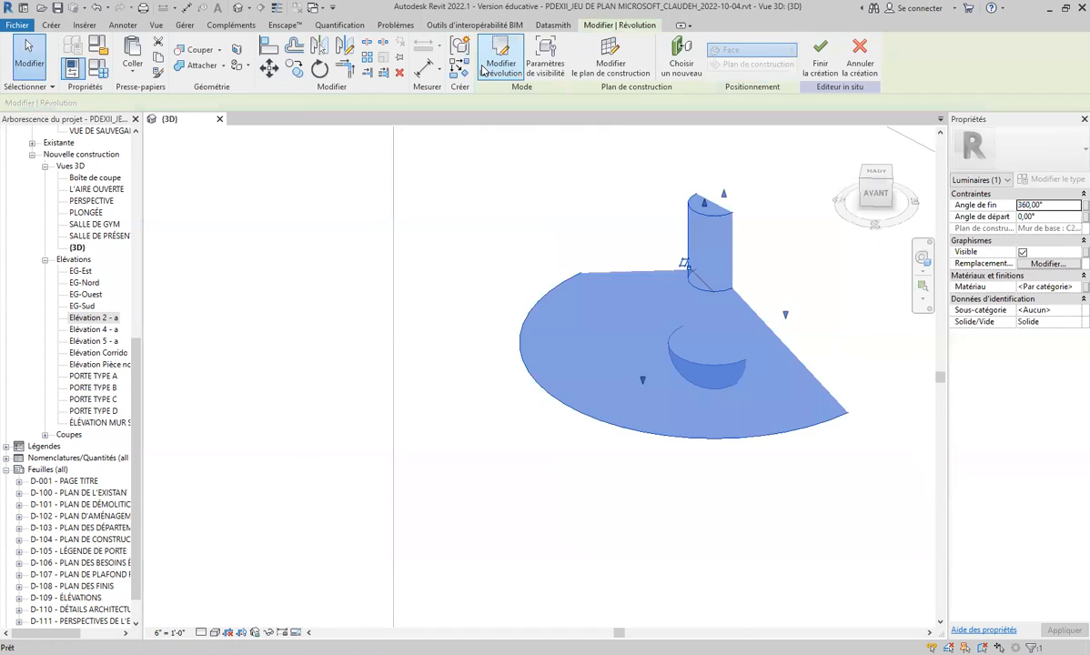
- Look over the revolved lamp against the wall and finish the in-place light fixture
scroll(641, 414, "down", 3)
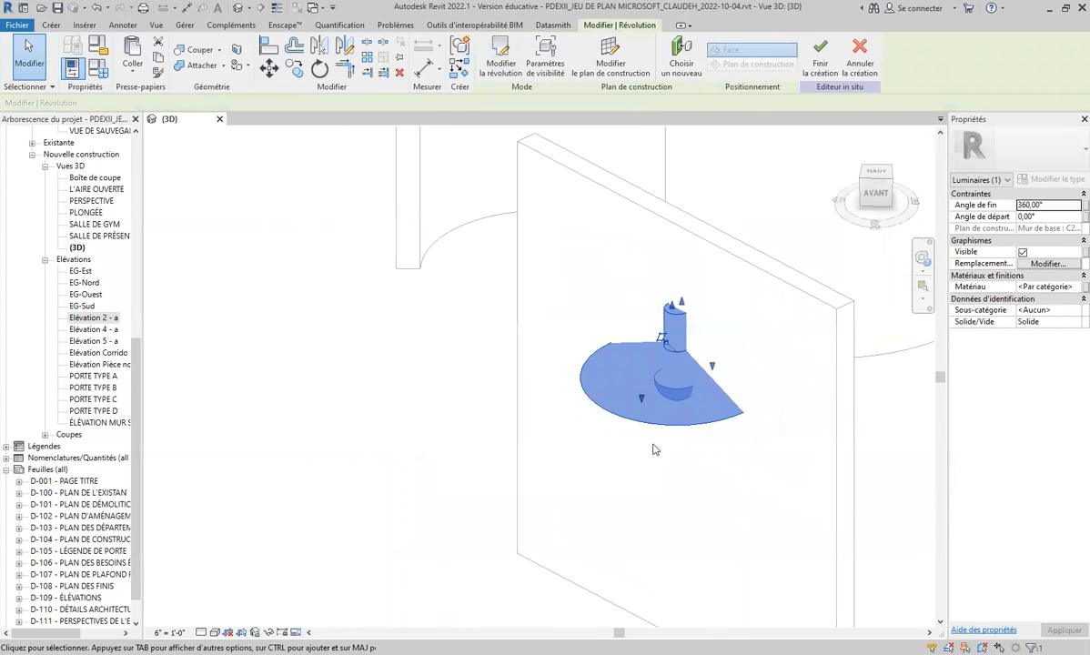
middle_click_drag(733, 489, 759, 456, "shift")
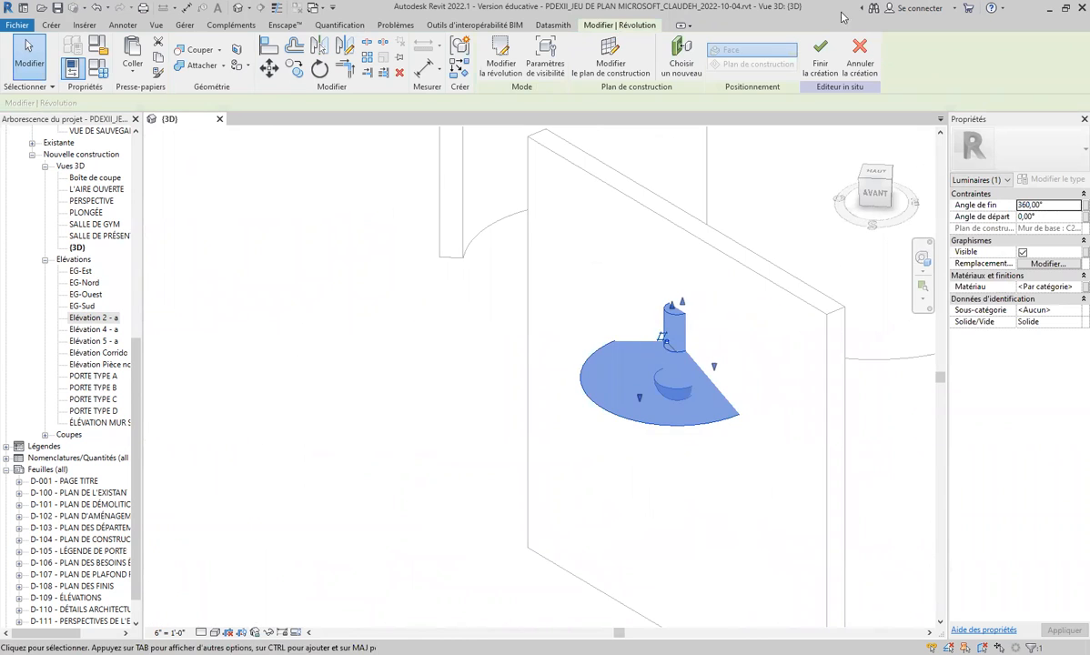
left_click(819, 47)
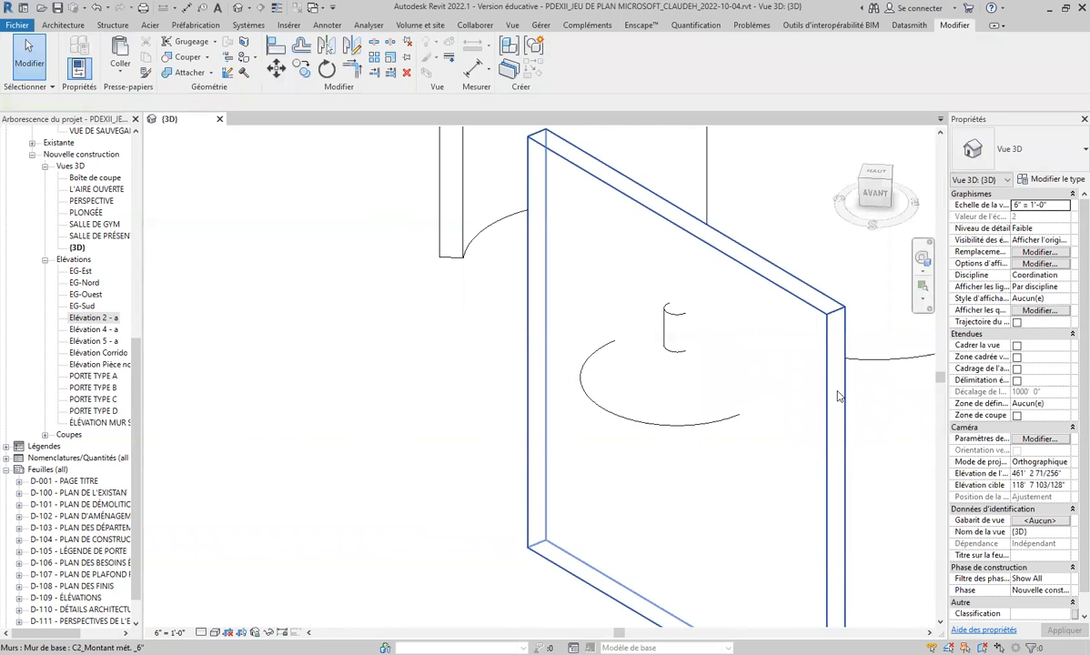
- Try deleting the wall used as the sketch plane to expose the whole lamp
left_click(776, 379)
key("Delete")
mouse_move(689, 389)
middle_mouse_down("shift")
mouse_move(678, 364)
mouse_move(701, 327)
mouse_move(763, 308)
mouse_move(727, 289)
mouse_move(637, 332)
mouse_move(685, 381)
middle_mouse_up("shift")
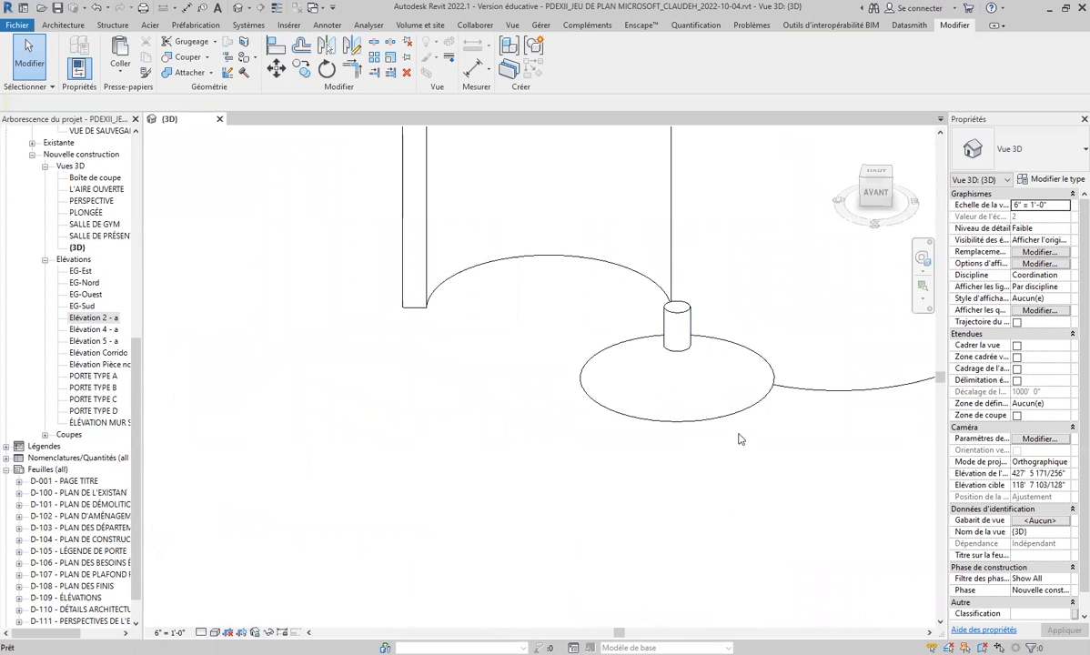
scroll(742, 436, "down", 3)
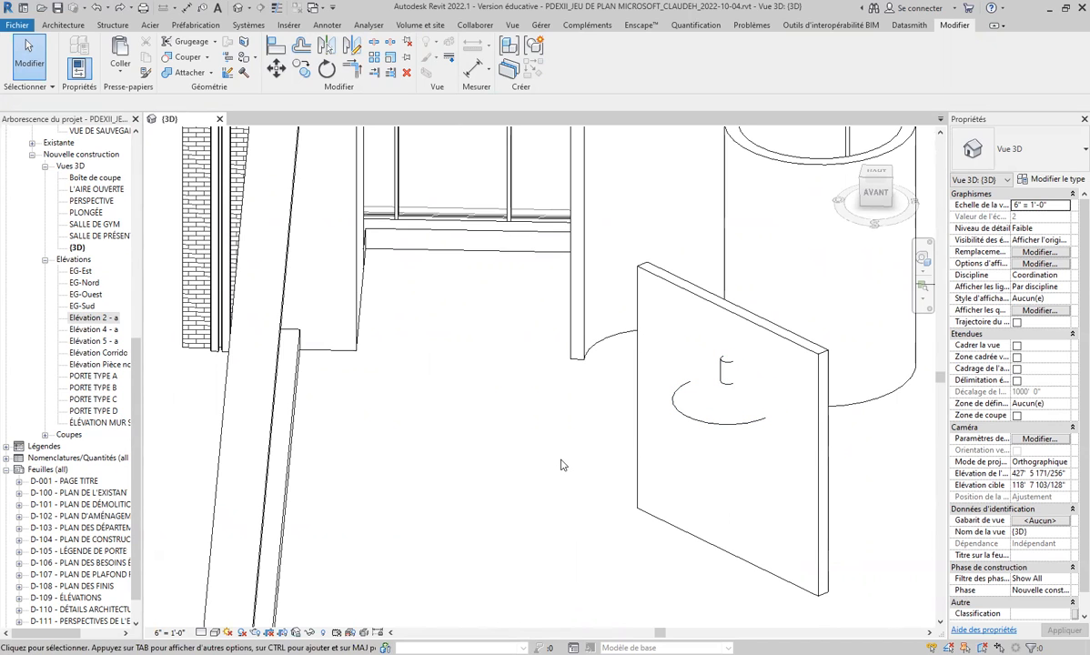
- Move the light fixture off the wall into the open area beside it, and delete the fixture
left_click(733, 418)
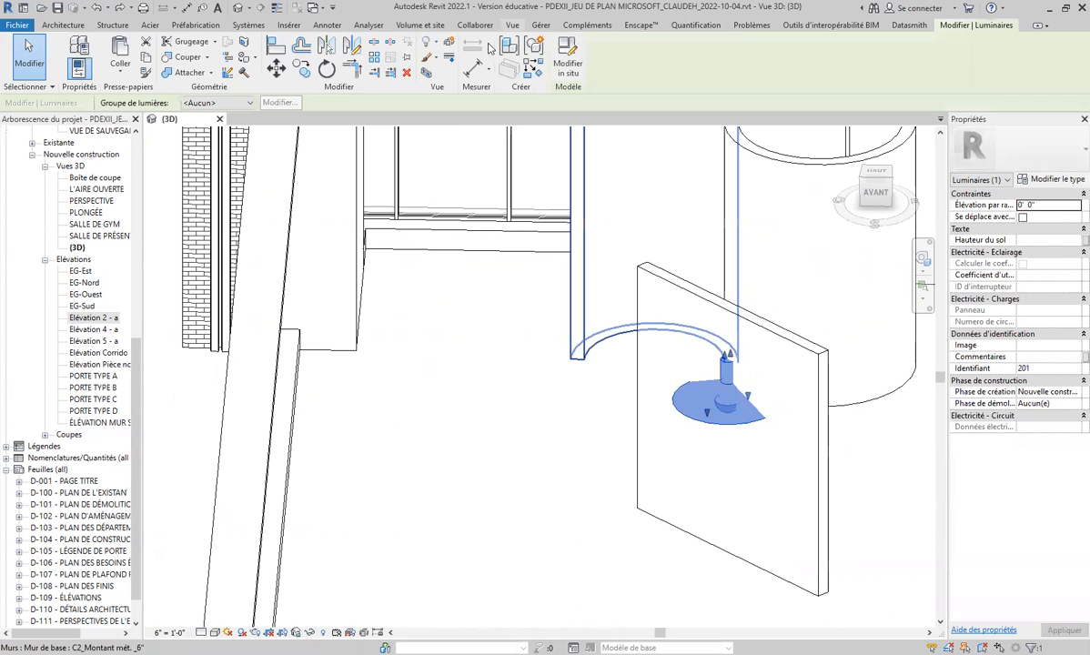
left_click(277, 71)
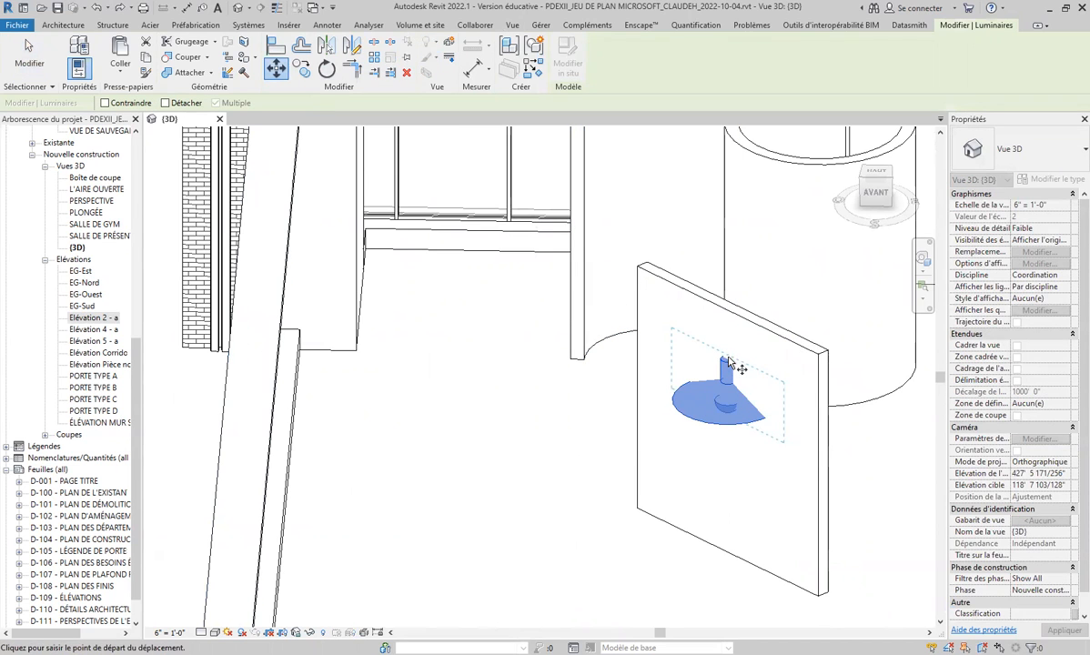
left_click(727, 361)
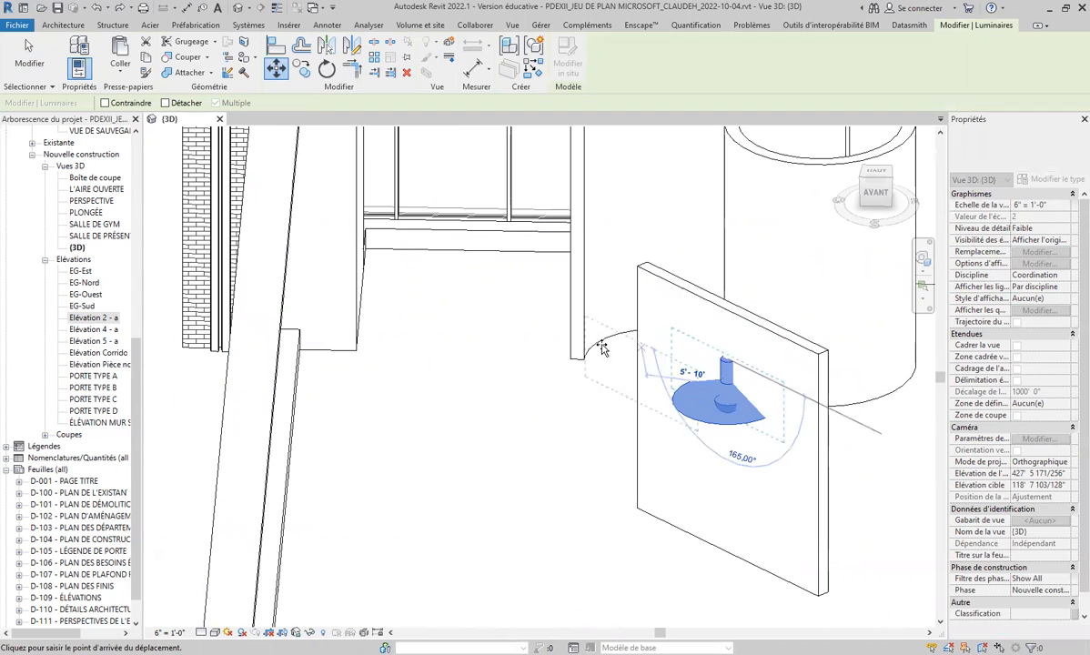
left_click(482, 333)
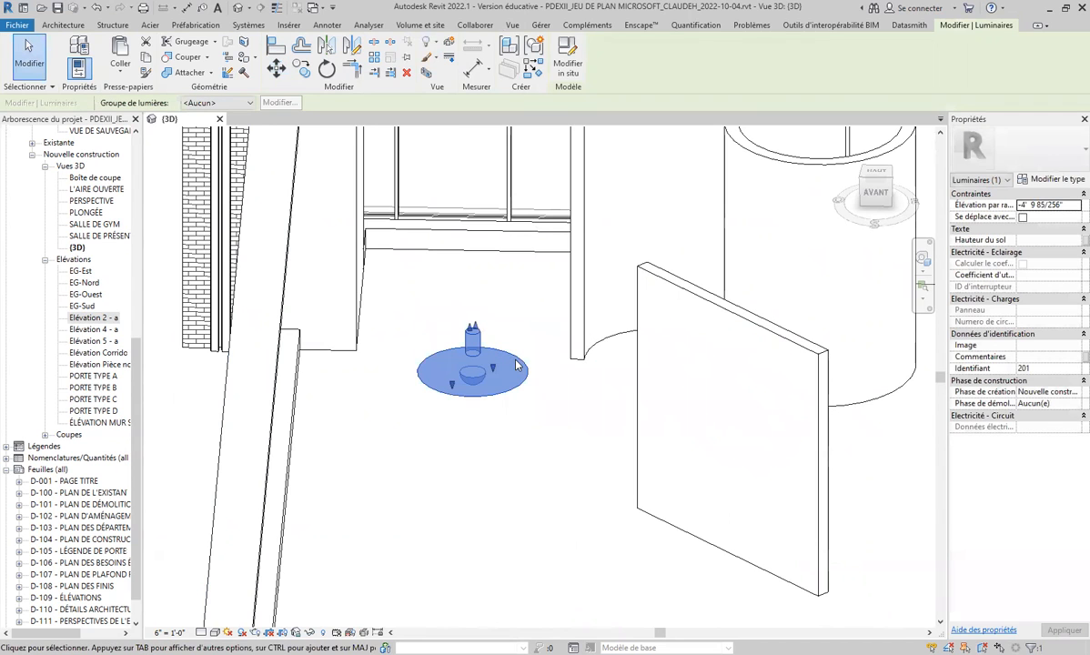
key("Delete")
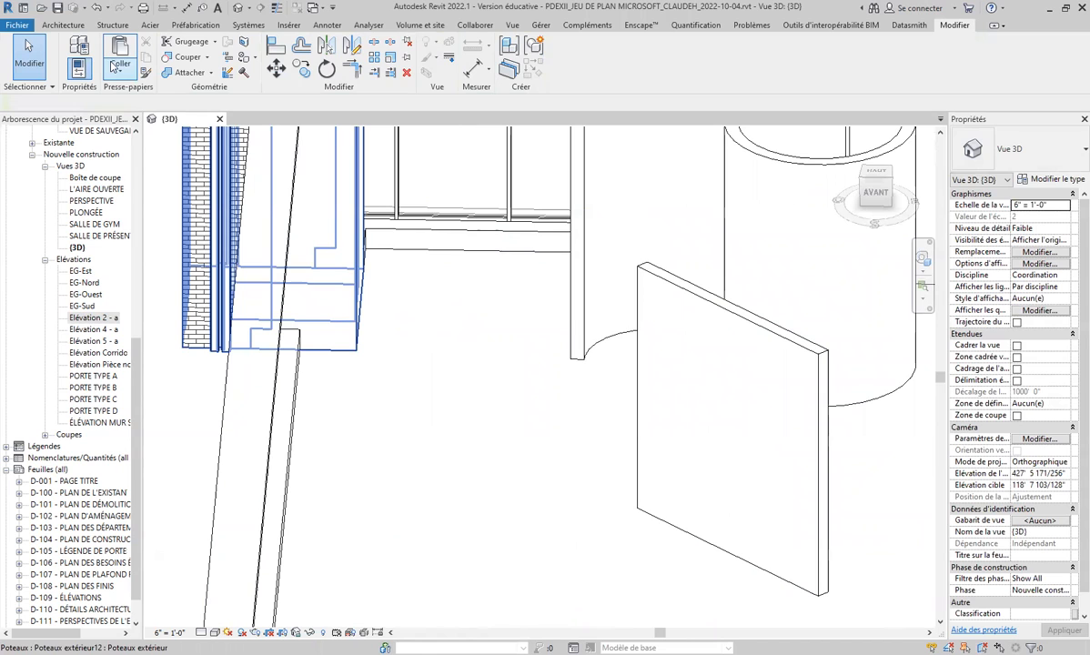
- Create an in-place component in the Mobilier category named Mobilier 1 and start a revolve
left_click(63, 25)
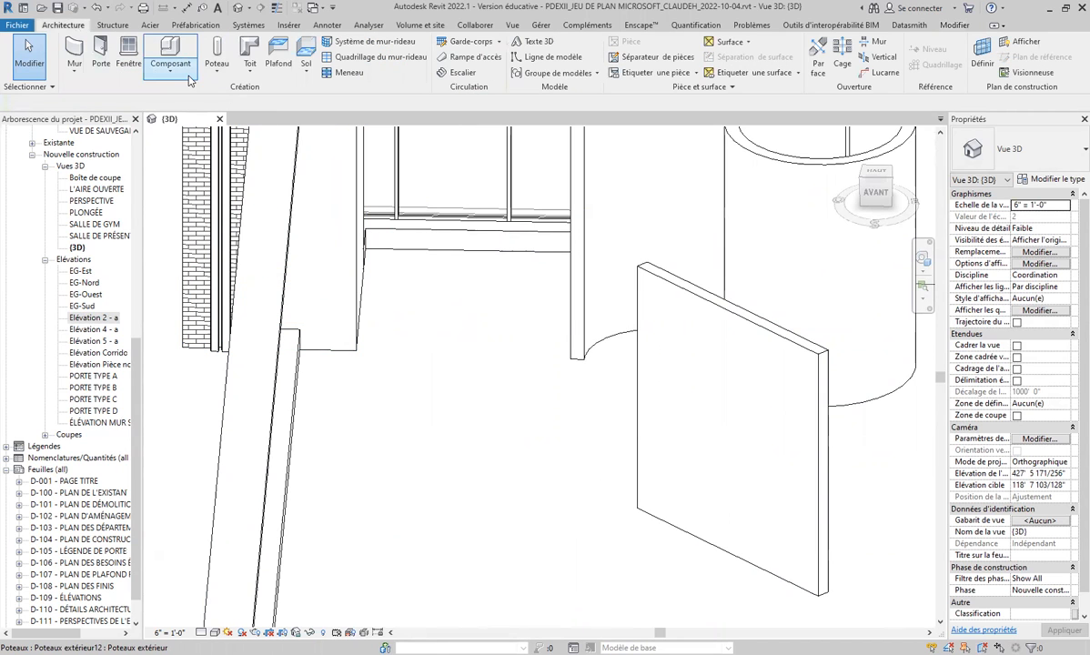
left_click(168, 74)
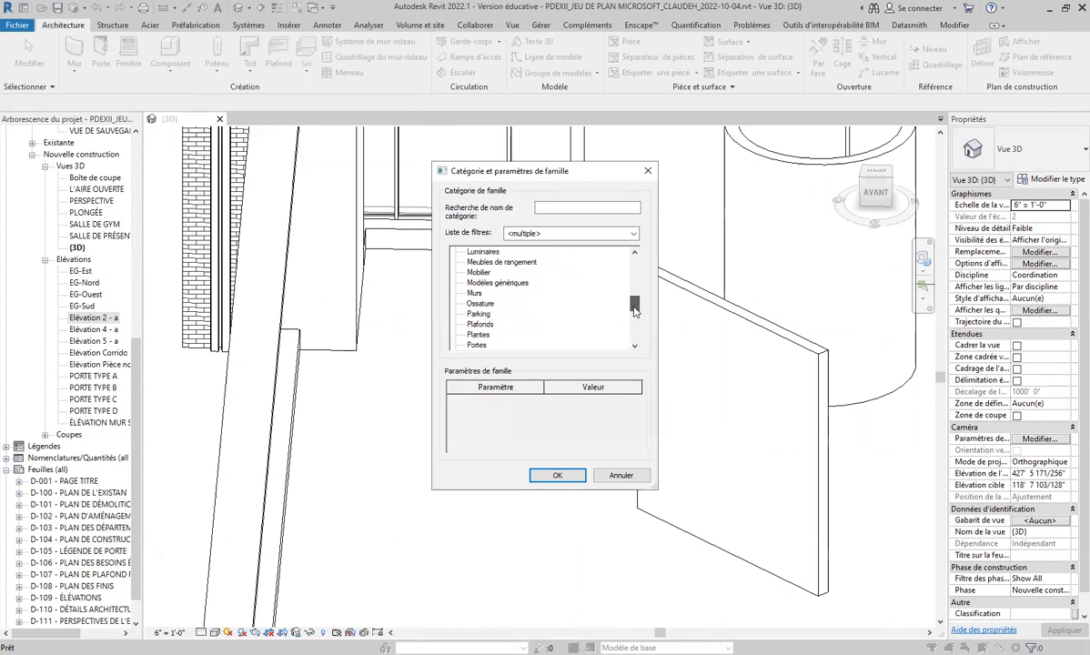
left_click(479, 273)
left_click(552, 479)
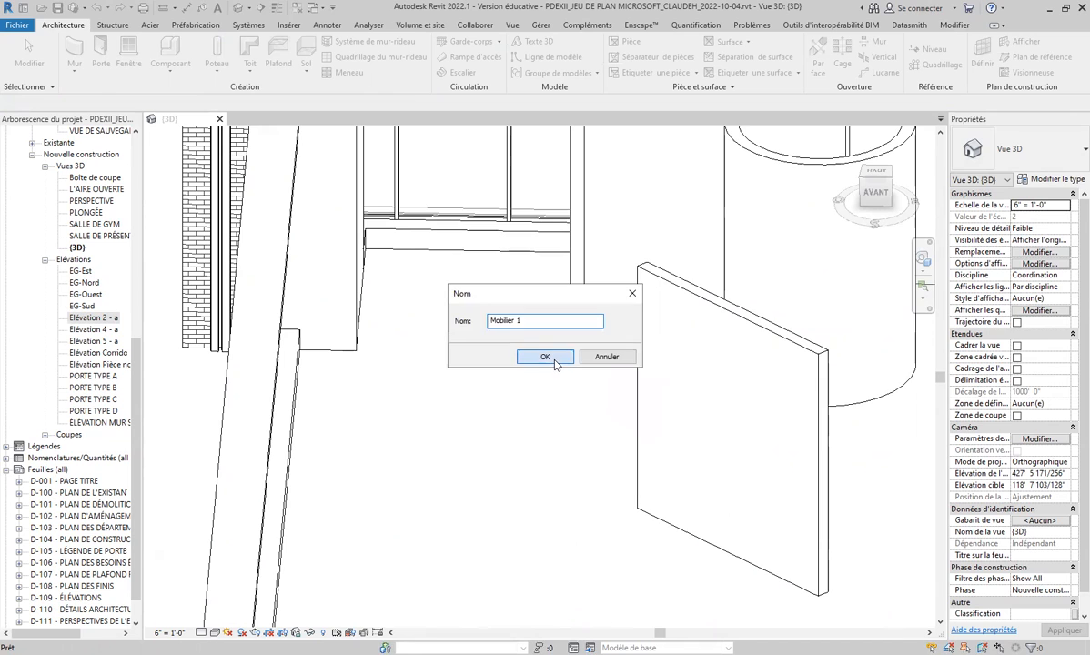
left_click(532, 357)
left_click(232, 61)
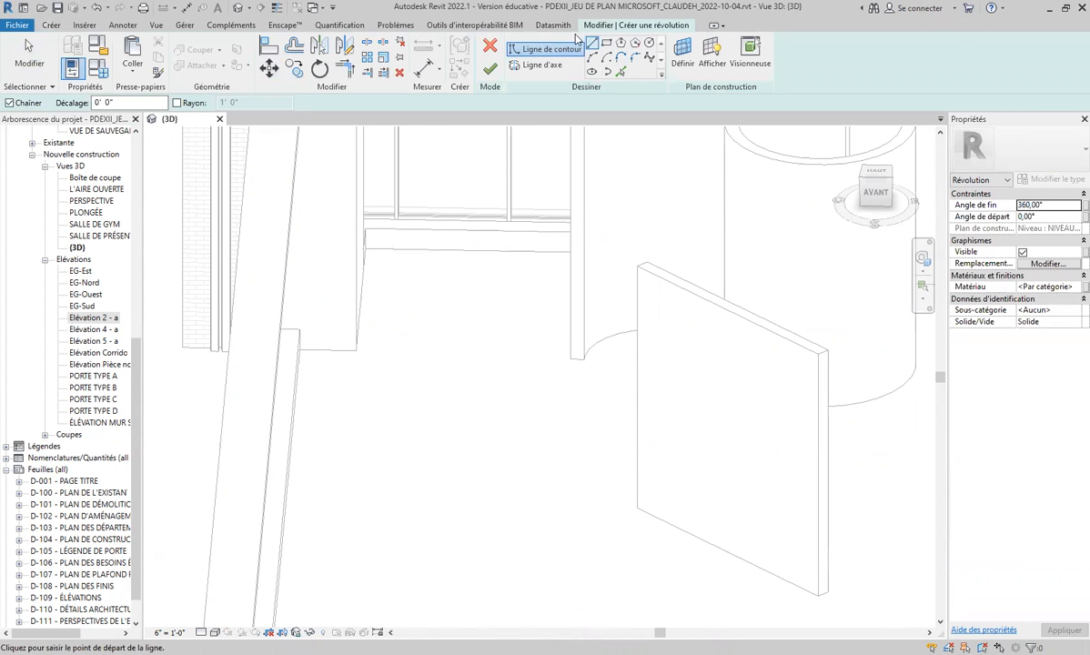
left_click(725, 551)
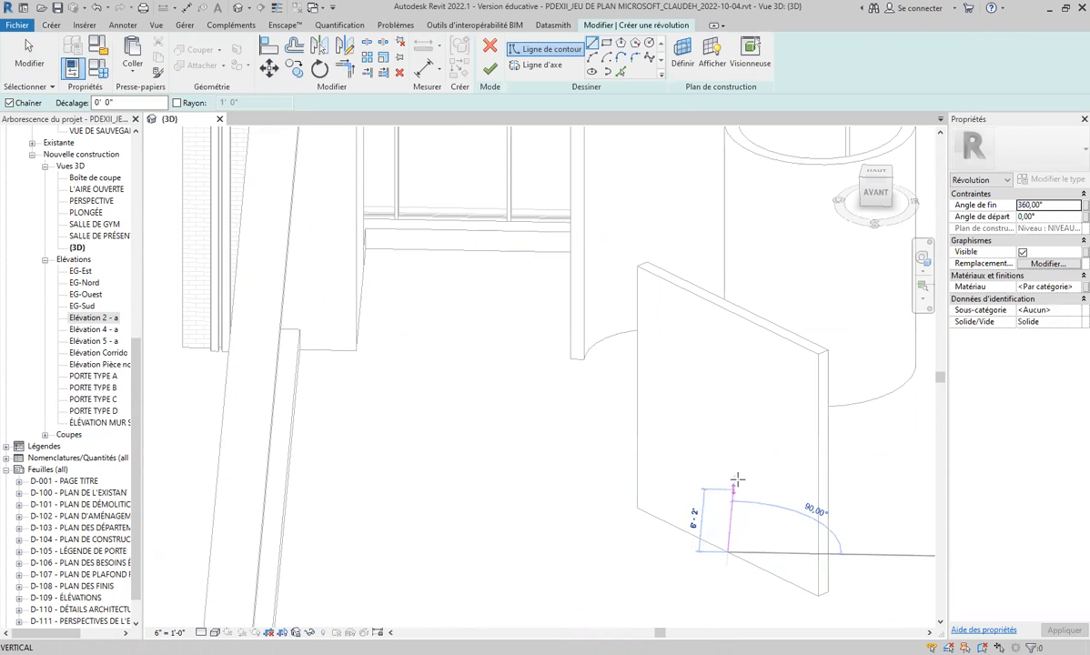
type("36")
type("0")
key("Return")
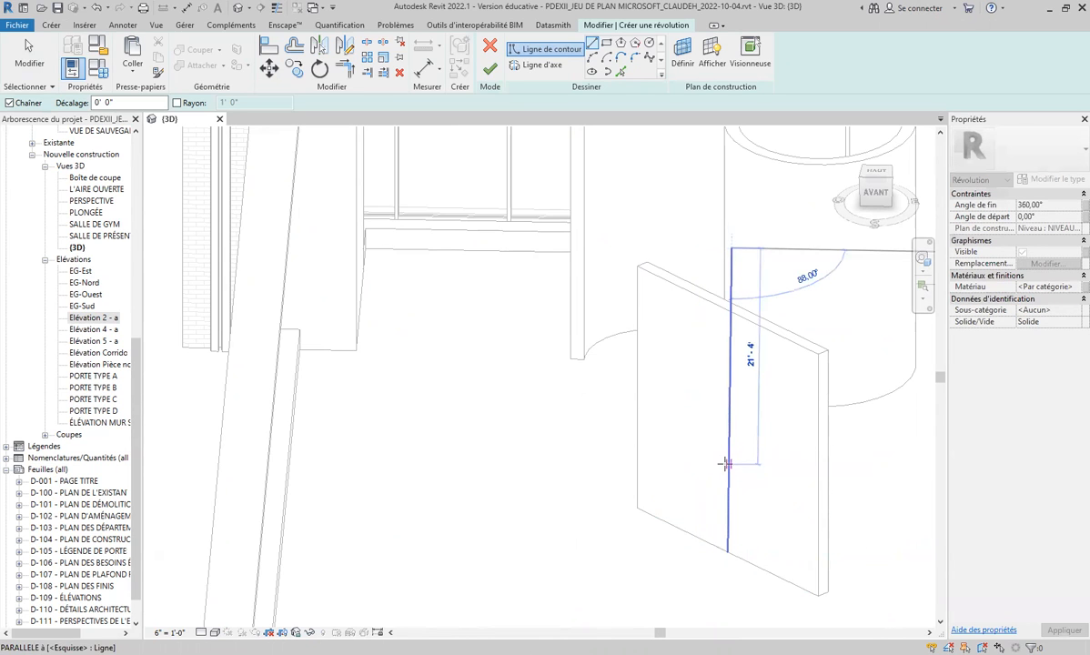
key("Escape")
key("ctrl+z")
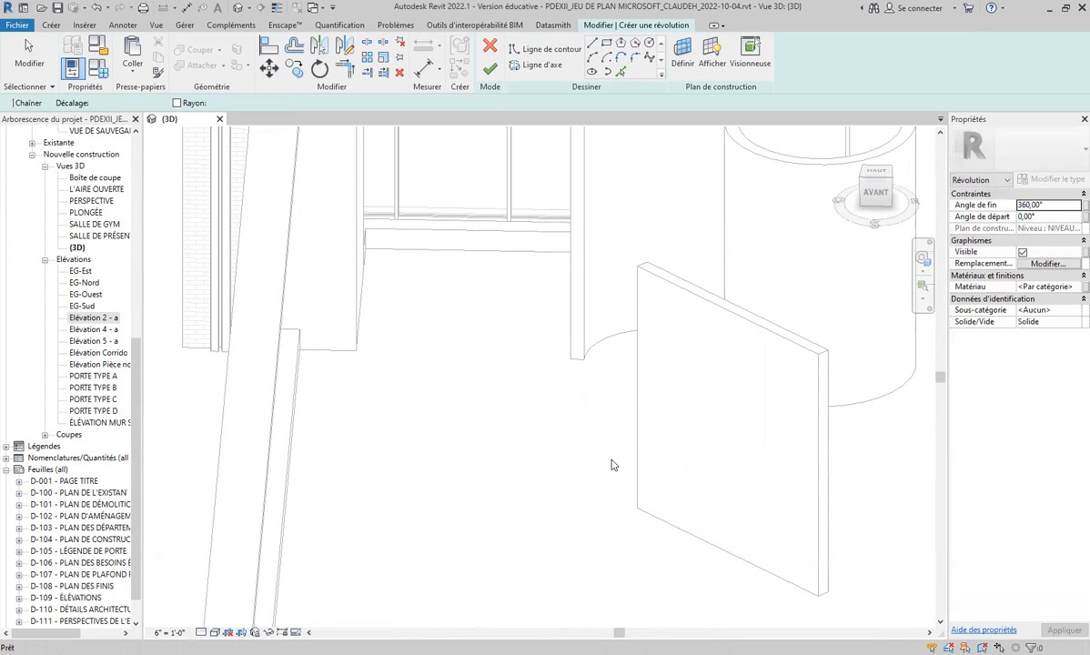
- Set the work plane for the revolve by picking the front face of the freestanding wall
left_click(682, 55)
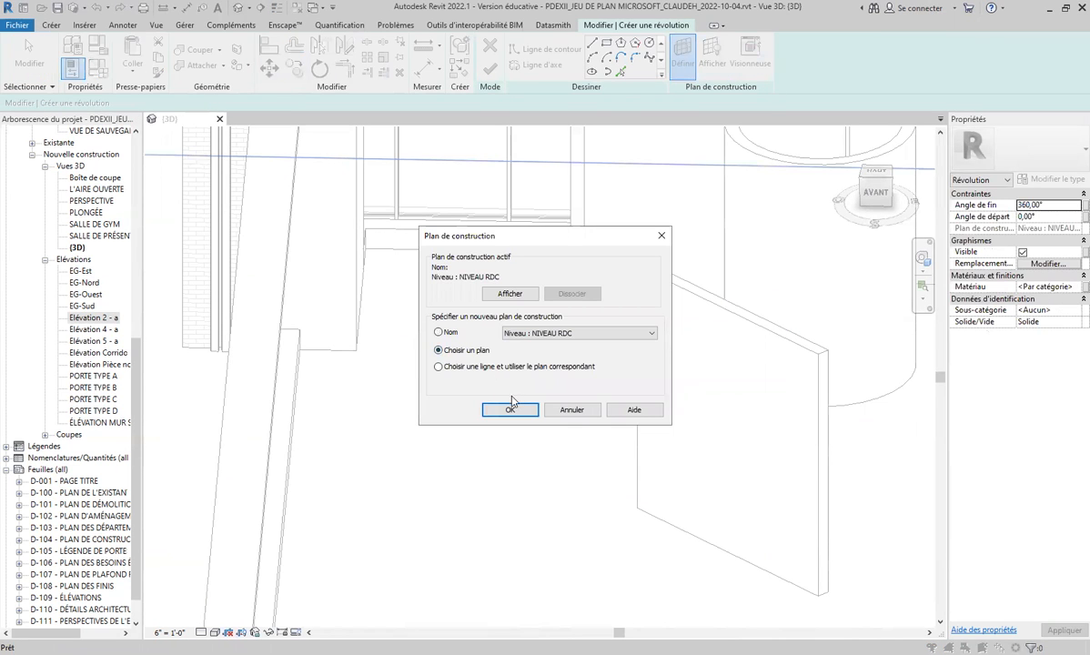
left_click(511, 407)
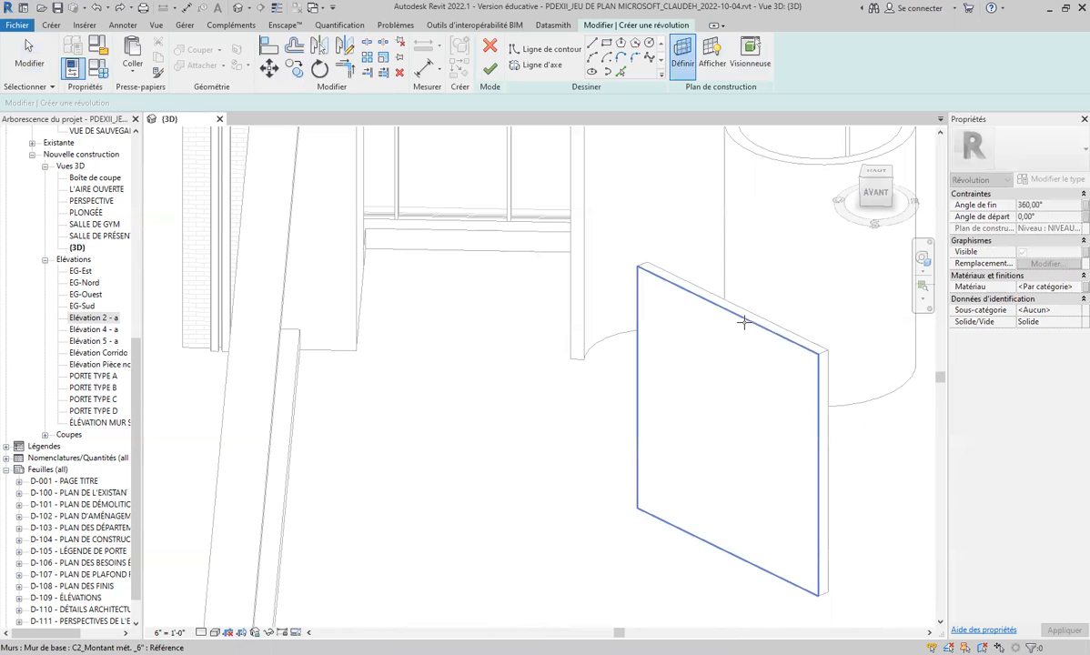
left_click(743, 322)
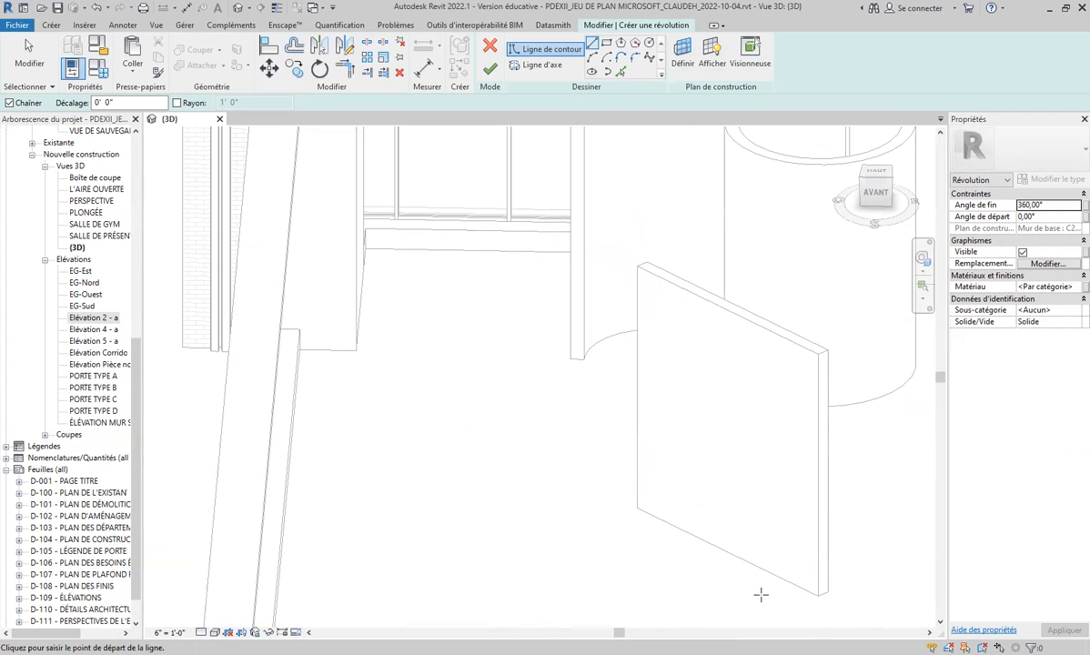
- Draw a 30" vertical profile line upwards from the middle of the wall face's bottom edge
left_click(726, 549)
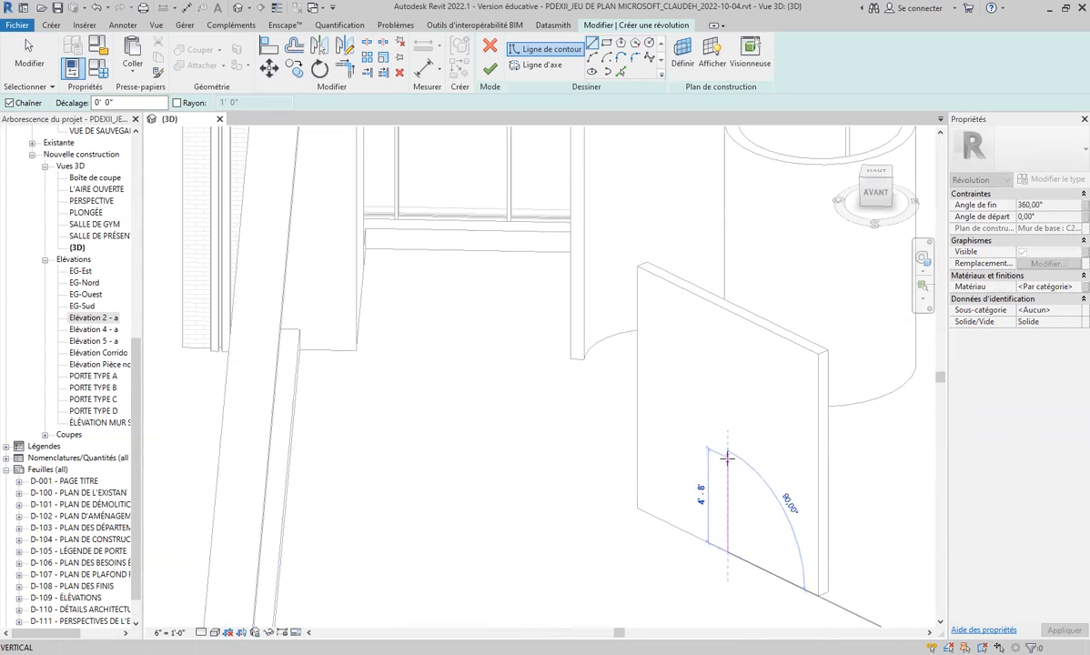
type("30")
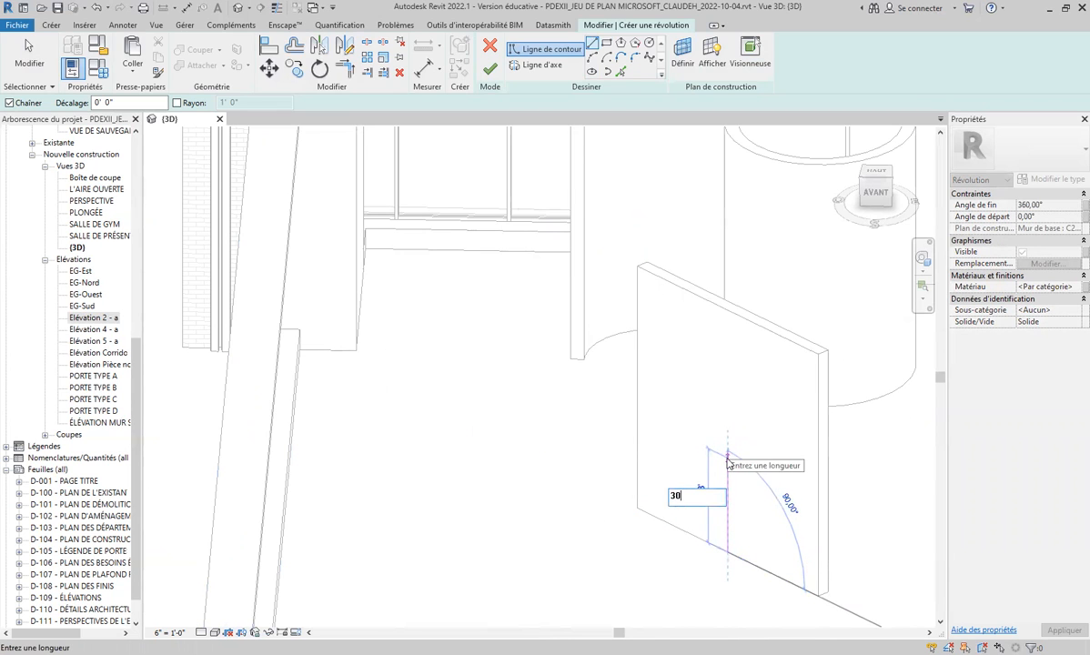
key("Return")
key("Return")
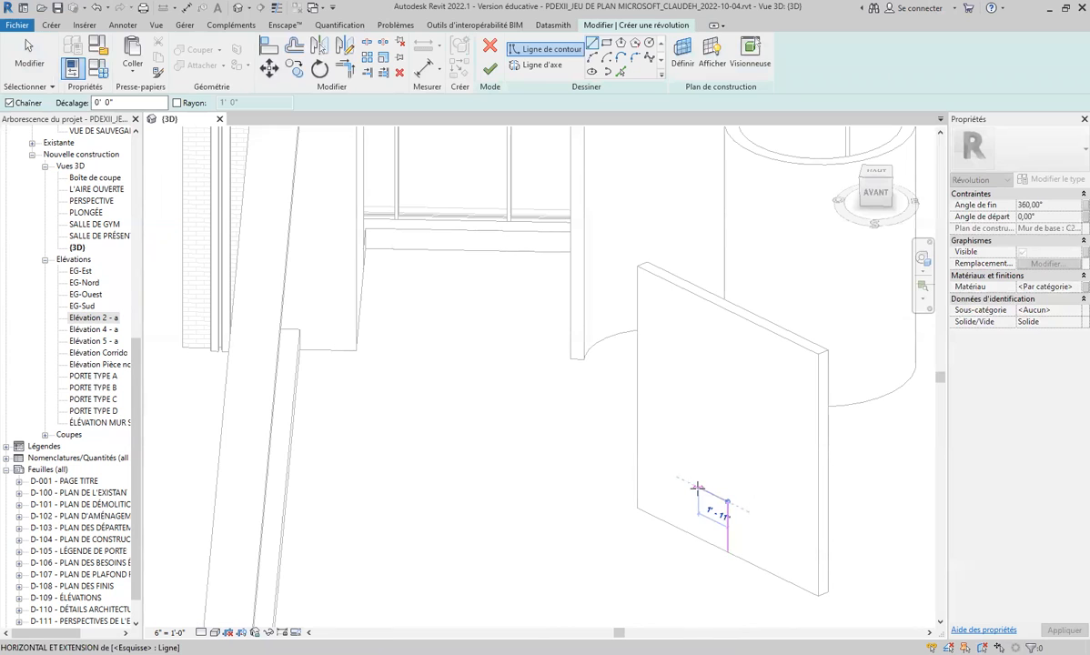
- Sketch the tabletop profile: a top line about 1'-11" long, an outer edge about 1 1/2" high, and an underside ending just short of the vertical line
left_click(695, 488)
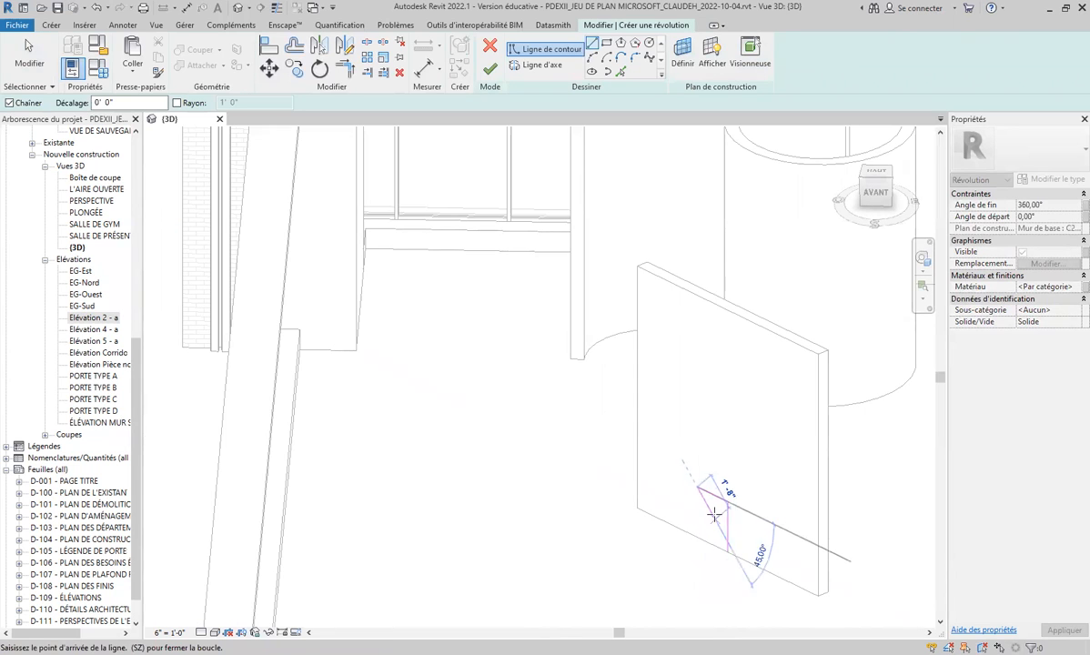
scroll(699, 509, "up", 3)
scroll(691, 499, "up", 2)
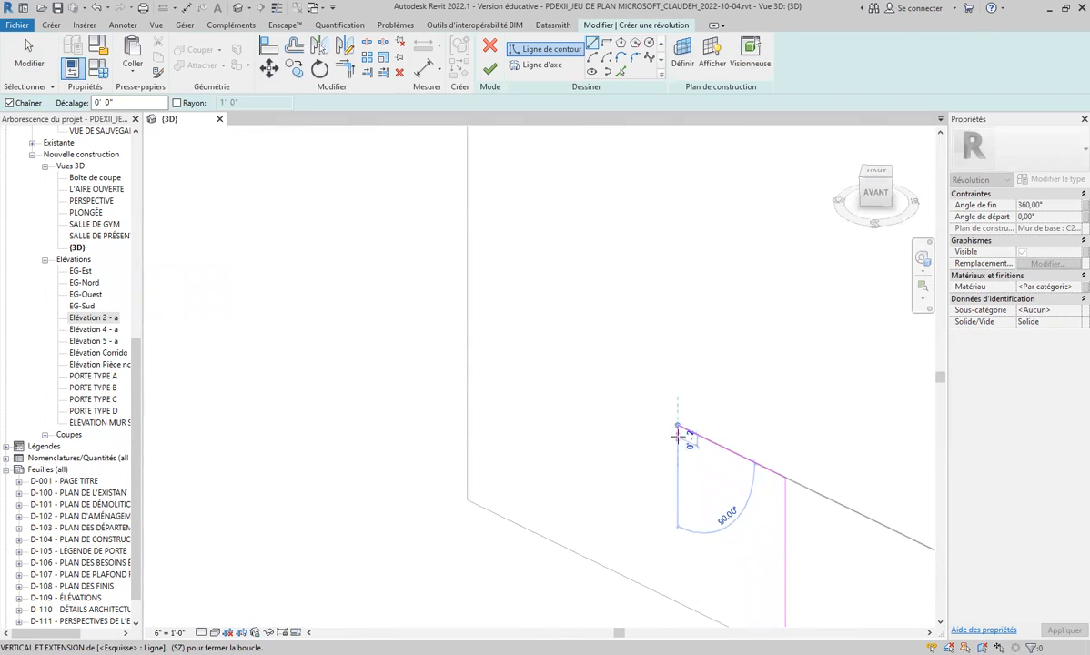
scroll(677, 432, "up", 2)
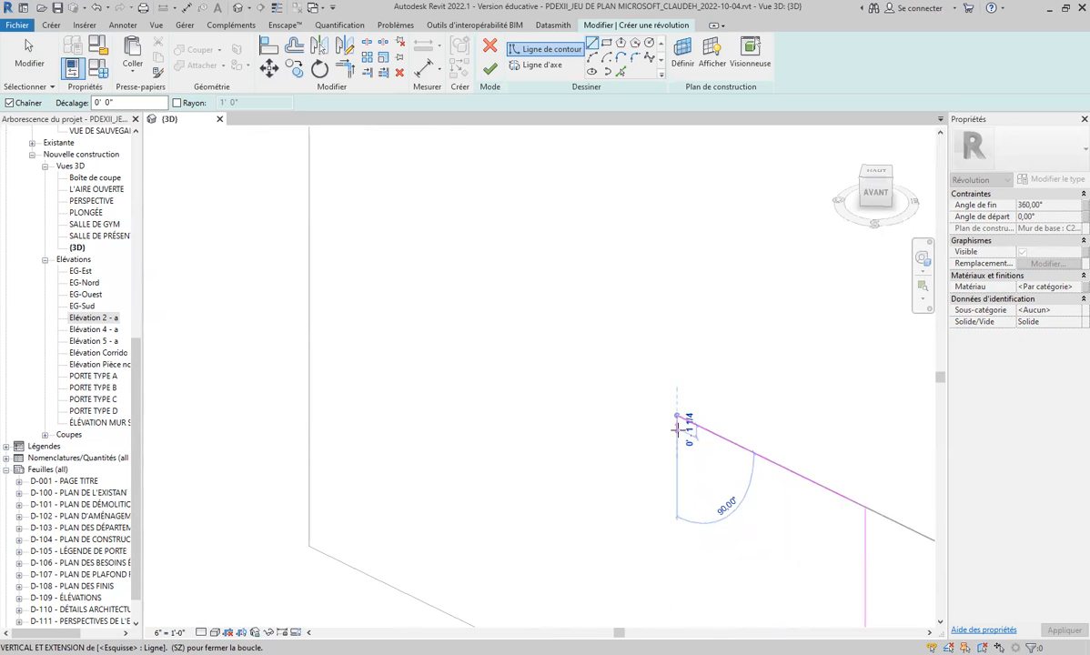
left_click(678, 430)
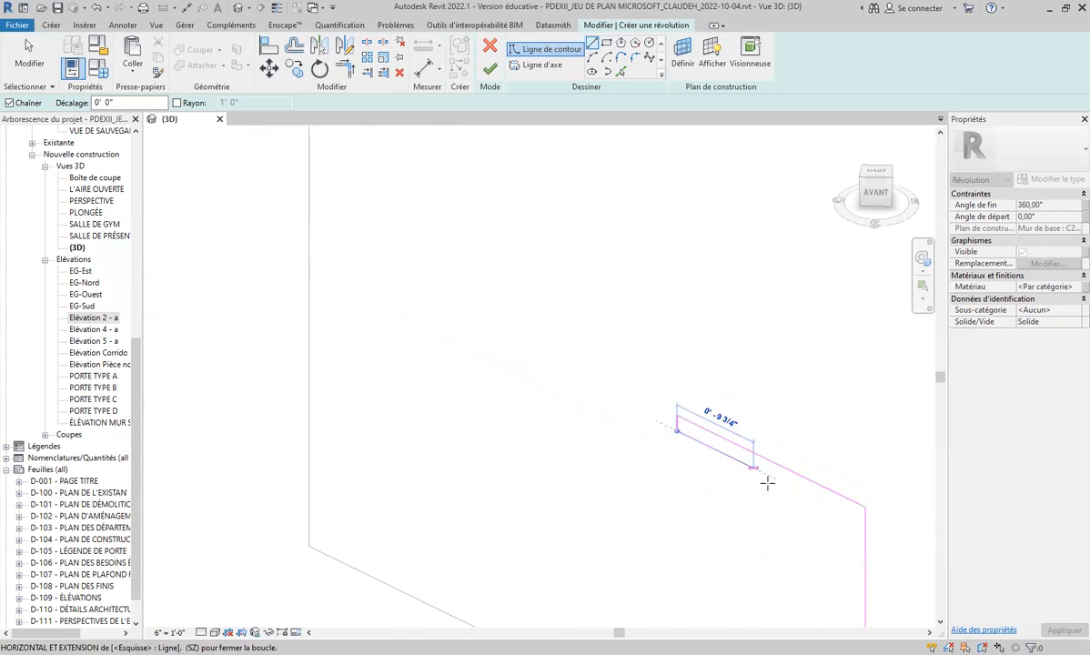
left_click(848, 517)
- Draw the leg's inner vertical line, slope a base line about 15" long to the wall's bottom edge, and close the profile at the 30" line's foot
scroll(848, 554, "down", 2)
mouse_move(843, 570)
middle_mouse_down("shift")
mouse_move(848, 496)
mouse_move(834, 502)
mouse_move(830, 530)
mouse_move(832, 508)
mouse_move(755, 387)
middle_mouse_up("shift")
scroll(749, 448, "up", 3)
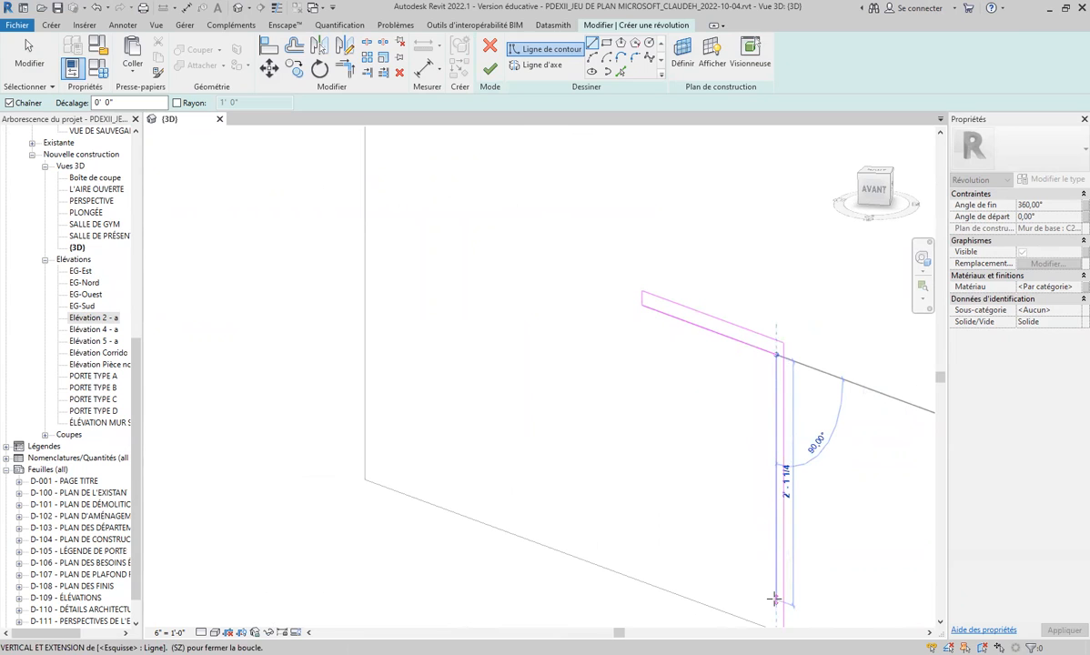
left_click(774, 580)
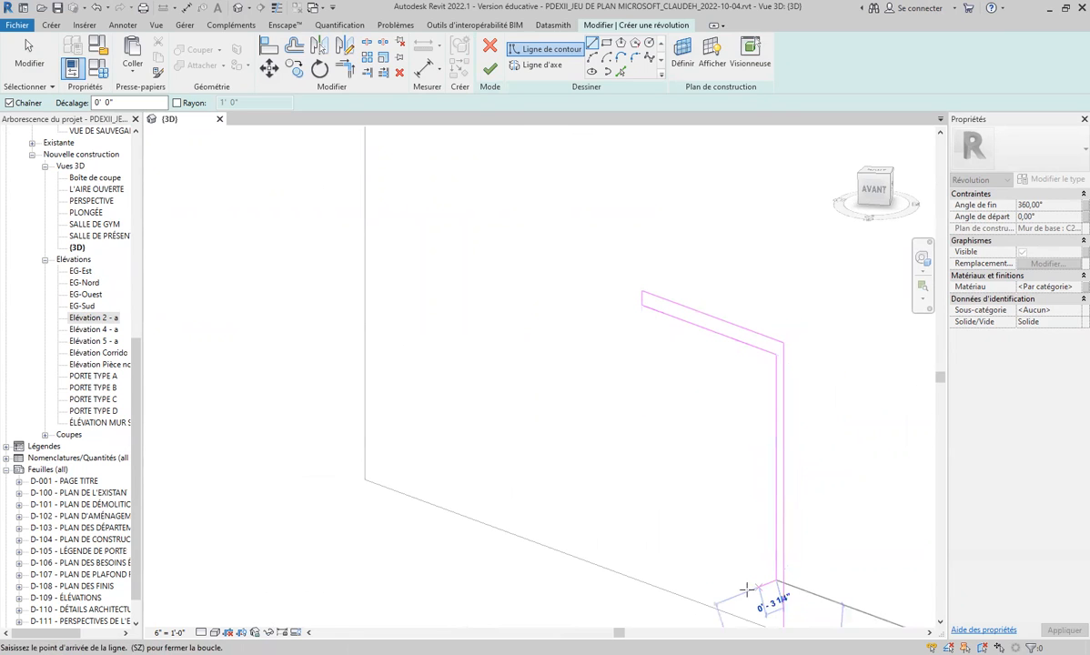
left_click(694, 599)
scroll(765, 610, "down", 2)
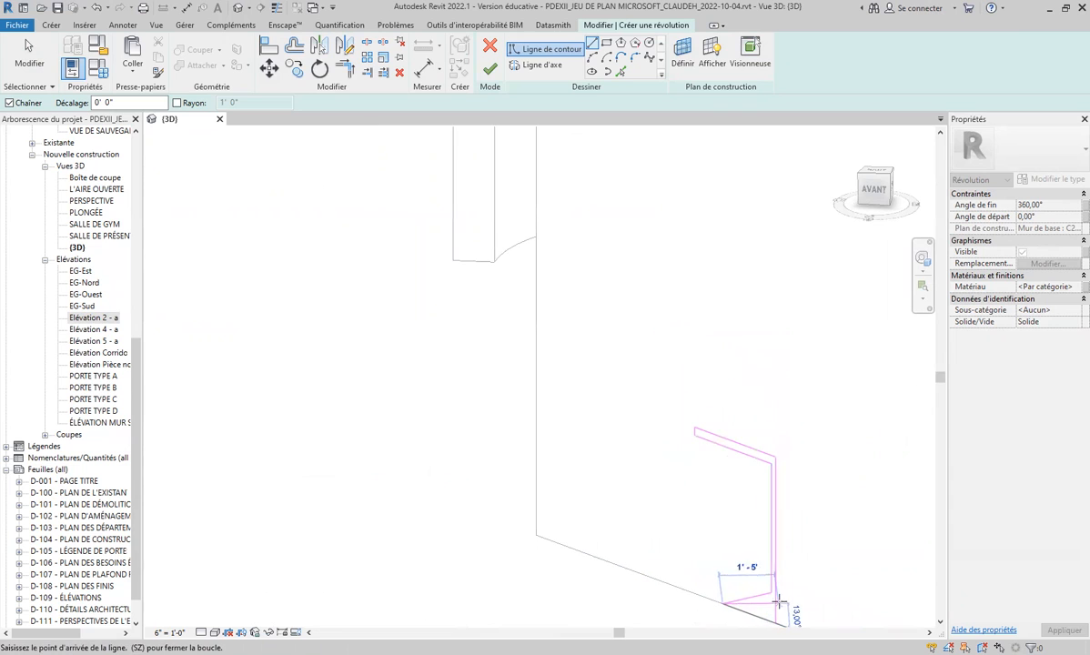
left_click(775, 624)
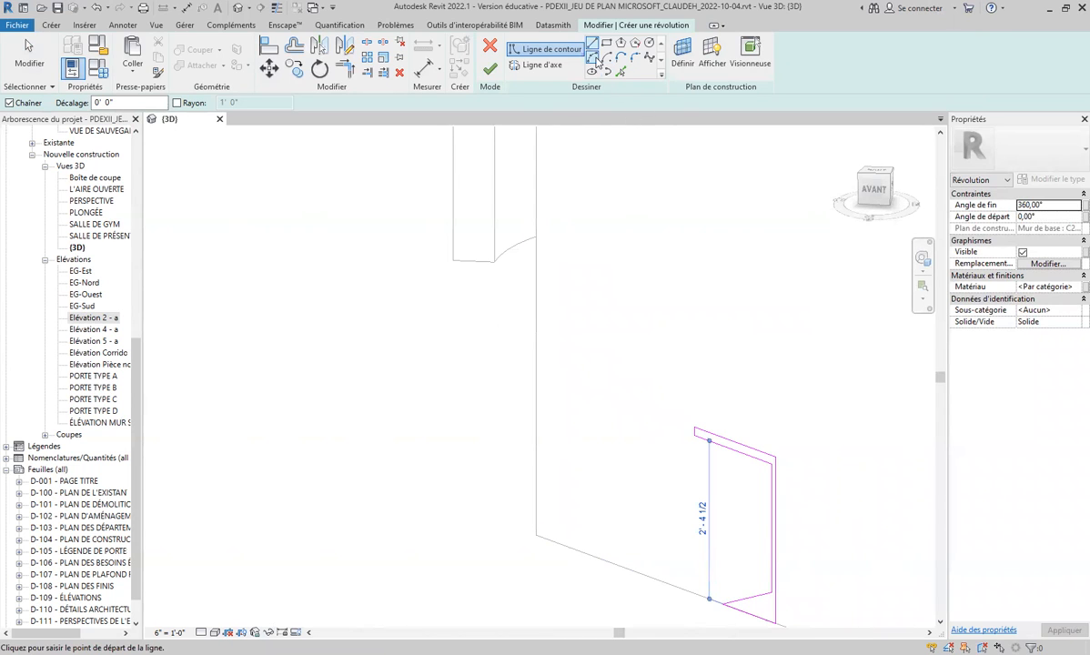
- Draw a start-end-radius arc bulging outward across the tabletop's short outer edge
scroll(710, 498, "up", 3)
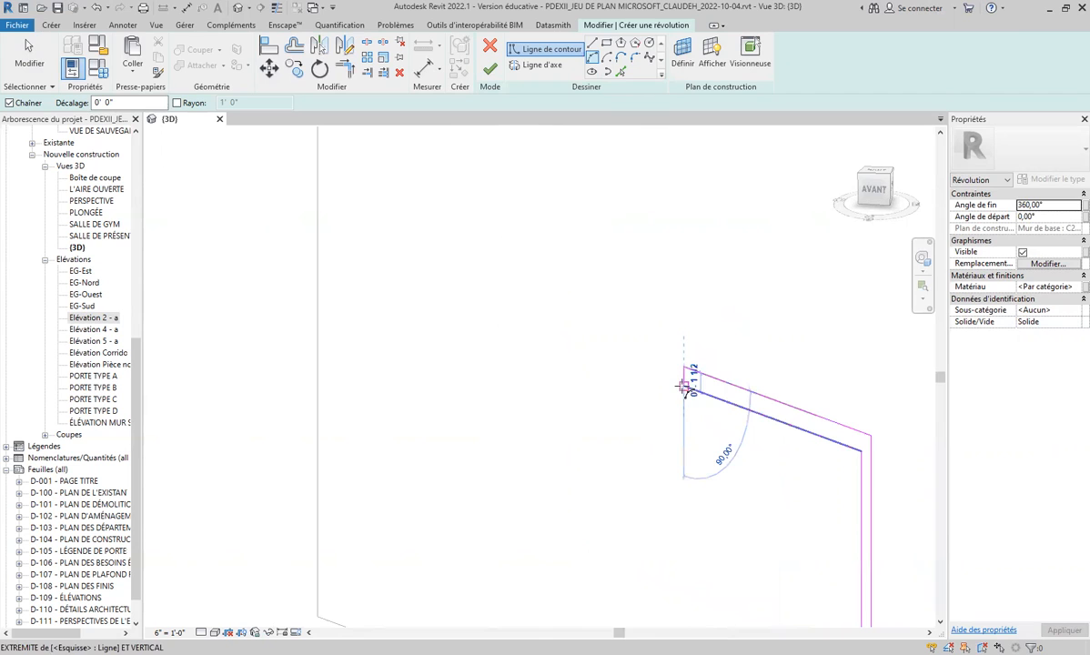
left_click(682, 386)
left_click(679, 383)
scroll(645, 368, "up", 2)
scroll(659, 379, "up", 2)
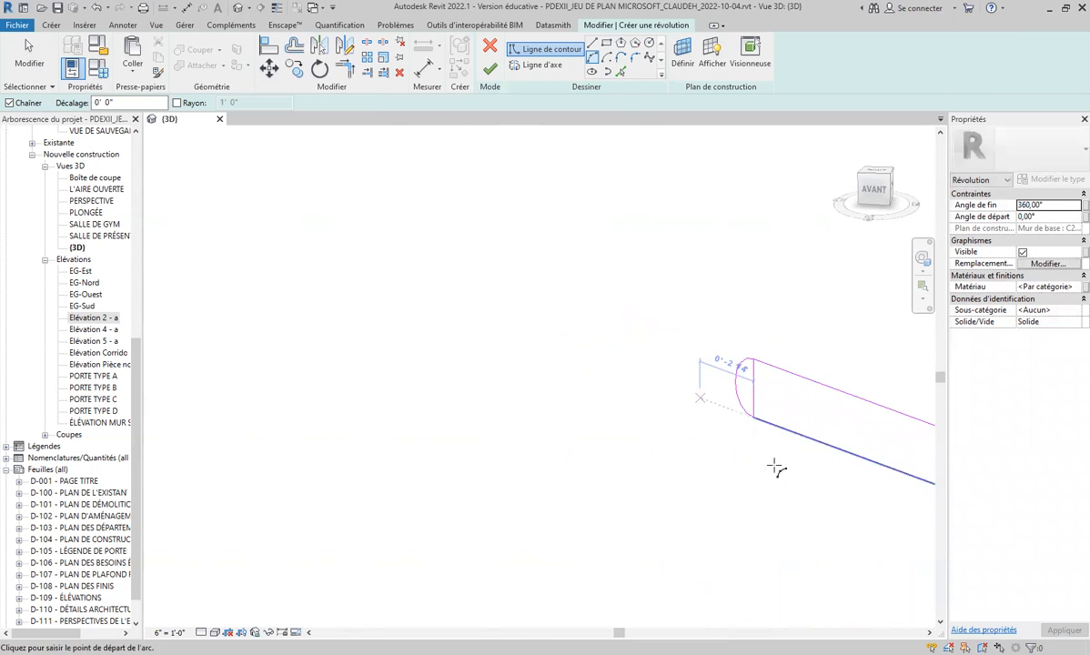
scroll(864, 473, "down", 3)
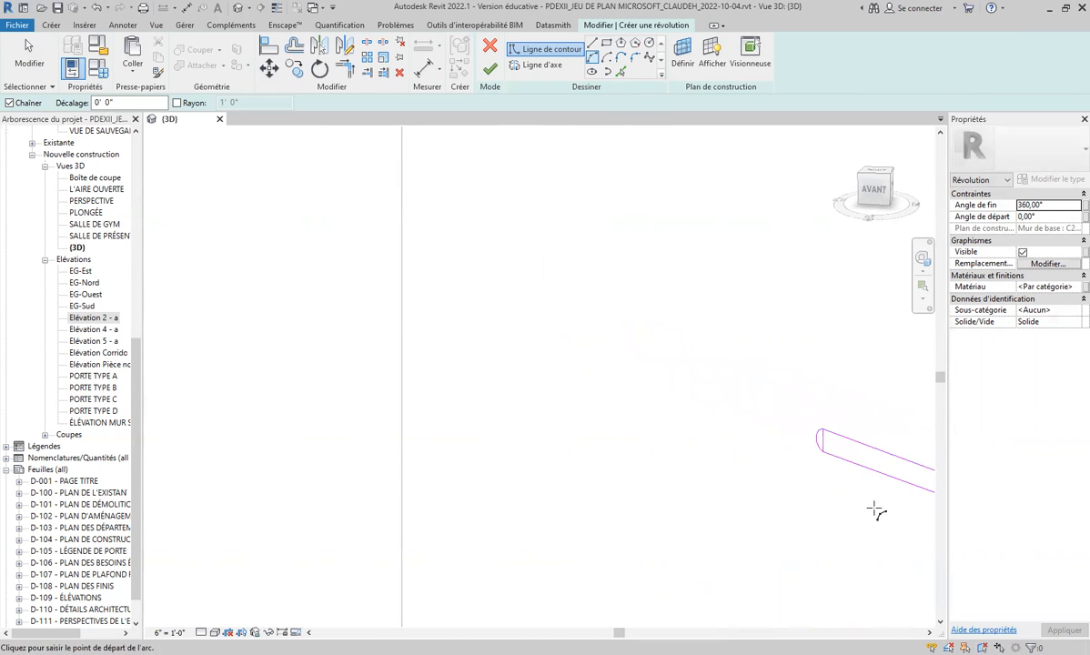
mouse_move(890, 522)
middle_mouse_down("shift")
mouse_move(905, 533)
mouse_move(820, 485)
mouse_move(637, 433)
middle_mouse_up("shift")
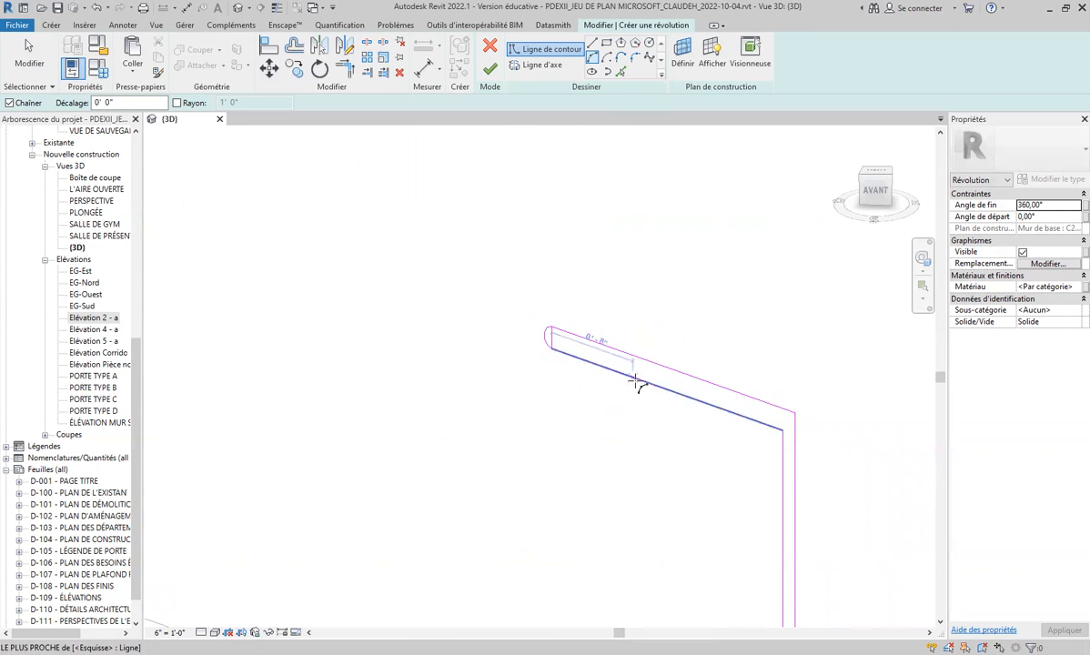
key("Escape")
key("Escape")
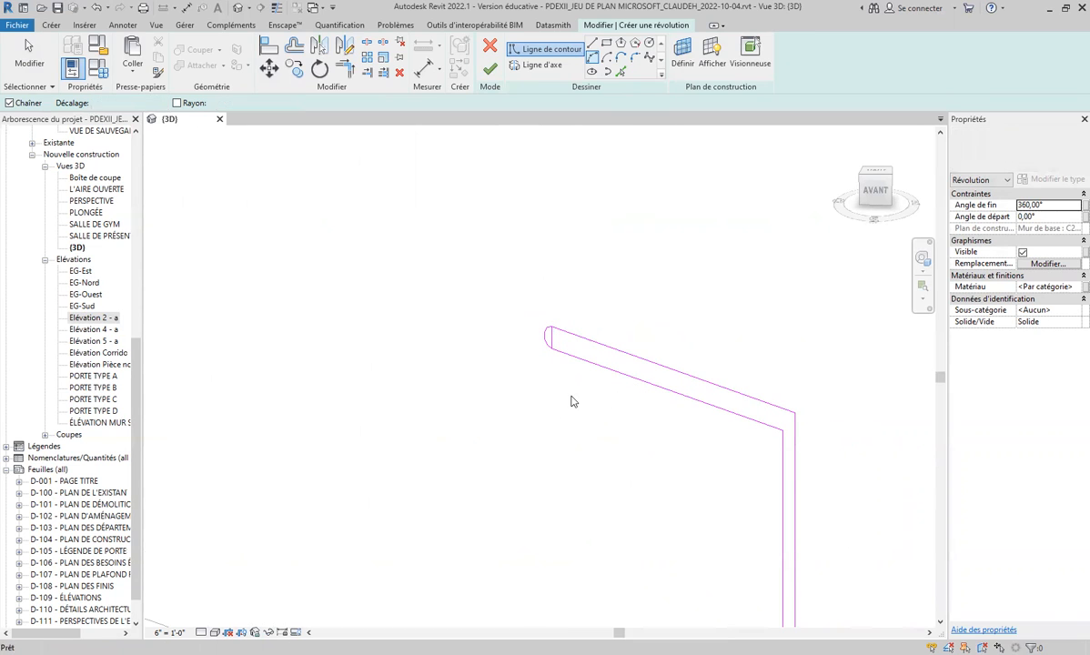
- Move the arc and short edge line inward by the arc's depth, and delete the straight edge line between the arc's ends
left_click_drag(514, 288, 581, 394)
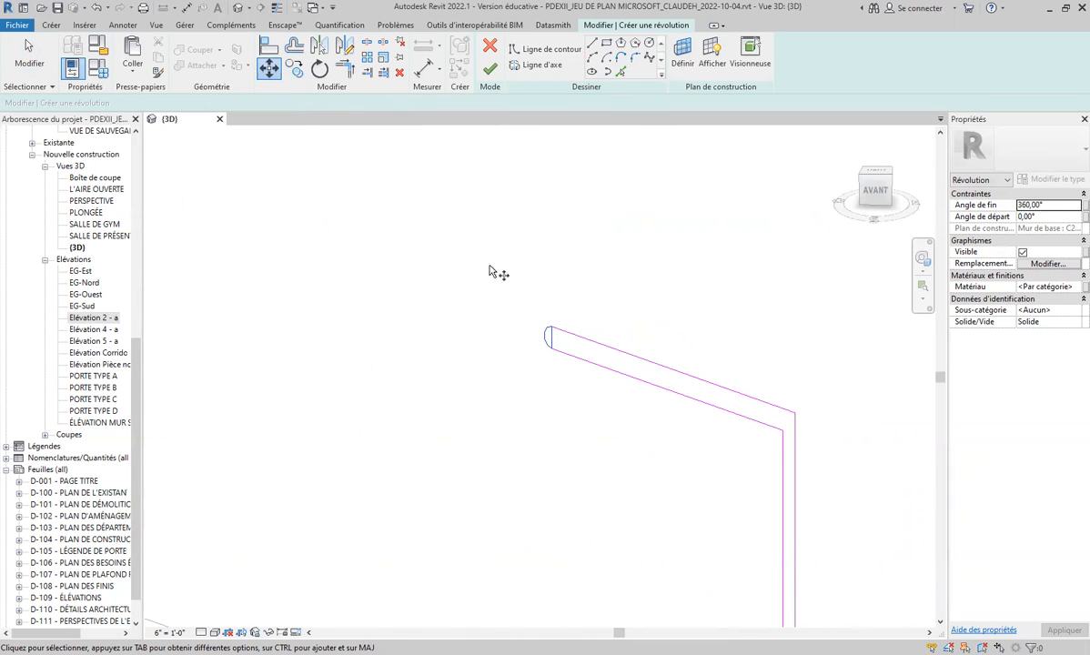
key("m")
key("v")
scroll(564, 327, "up", 5)
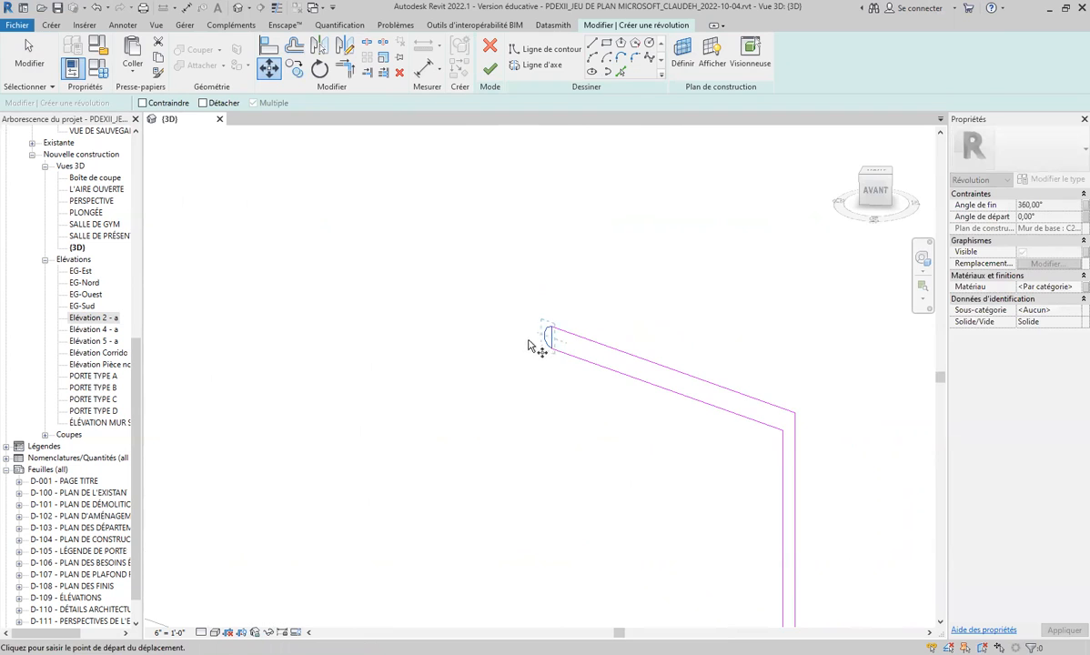
left_click(565, 334)
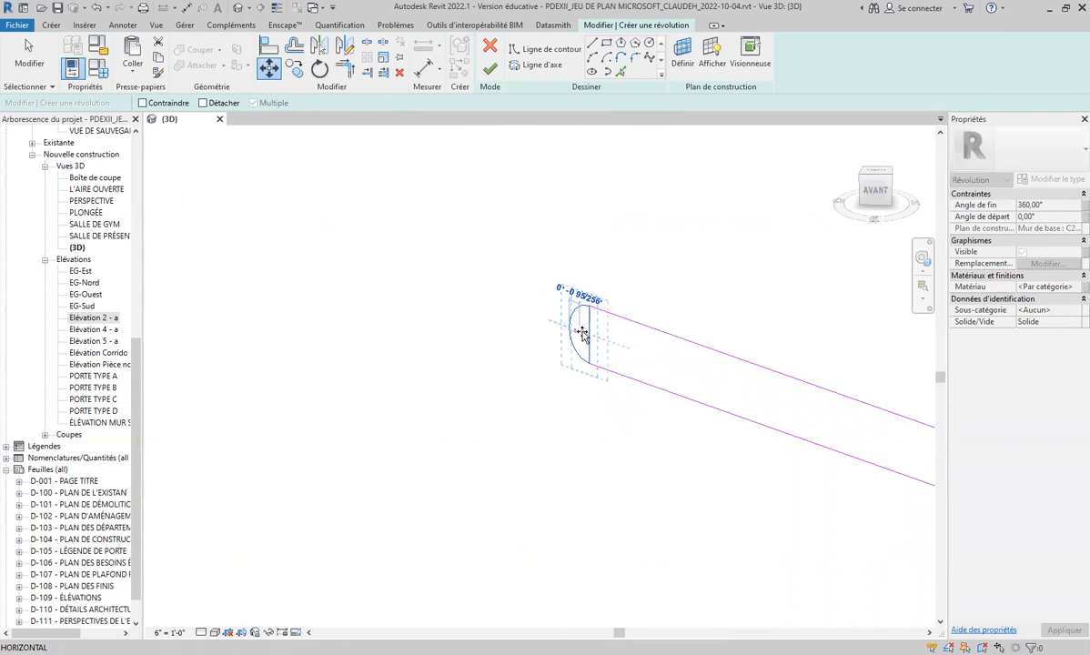
left_click(590, 335)
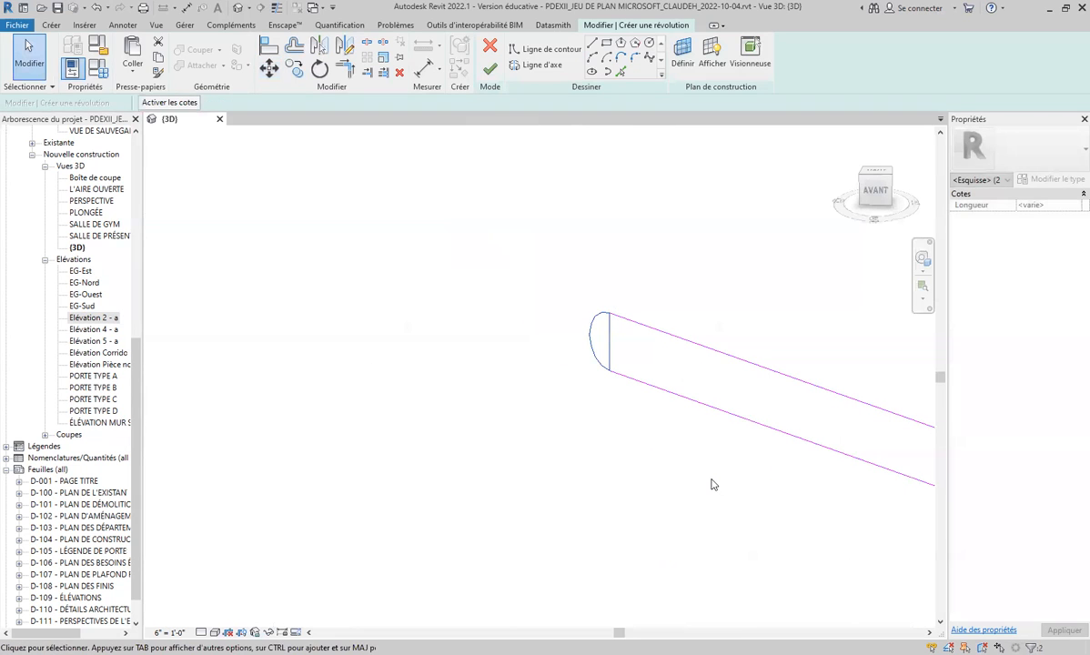
left_click(674, 379)
left_click(610, 344)
key("Escape")
- Lower the corner where the leg meets the sloped base line, and extend the base's outer tip farther along the wall's bottom edge
scroll(644, 389, "down", 4)
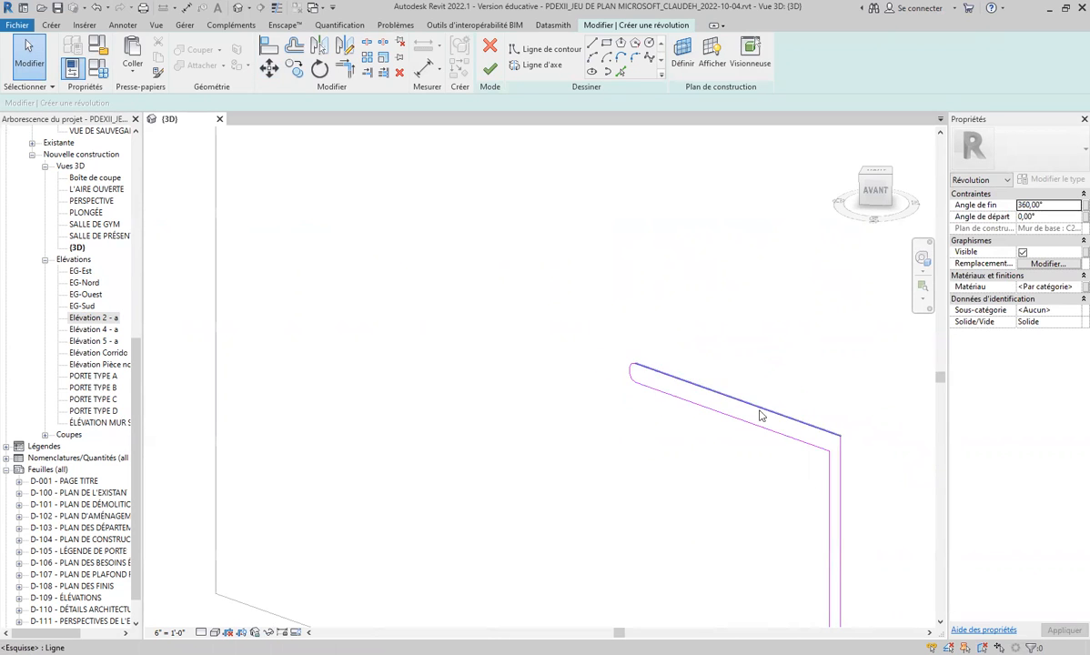
scroll(686, 409, "down", 3)
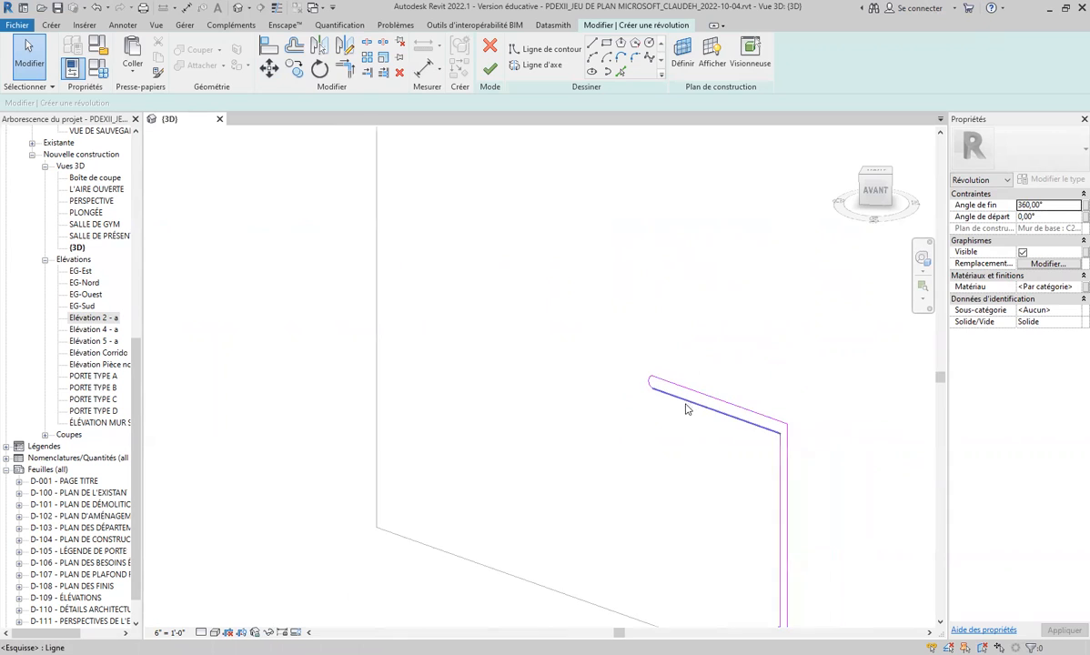
scroll(686, 408, "down", 2)
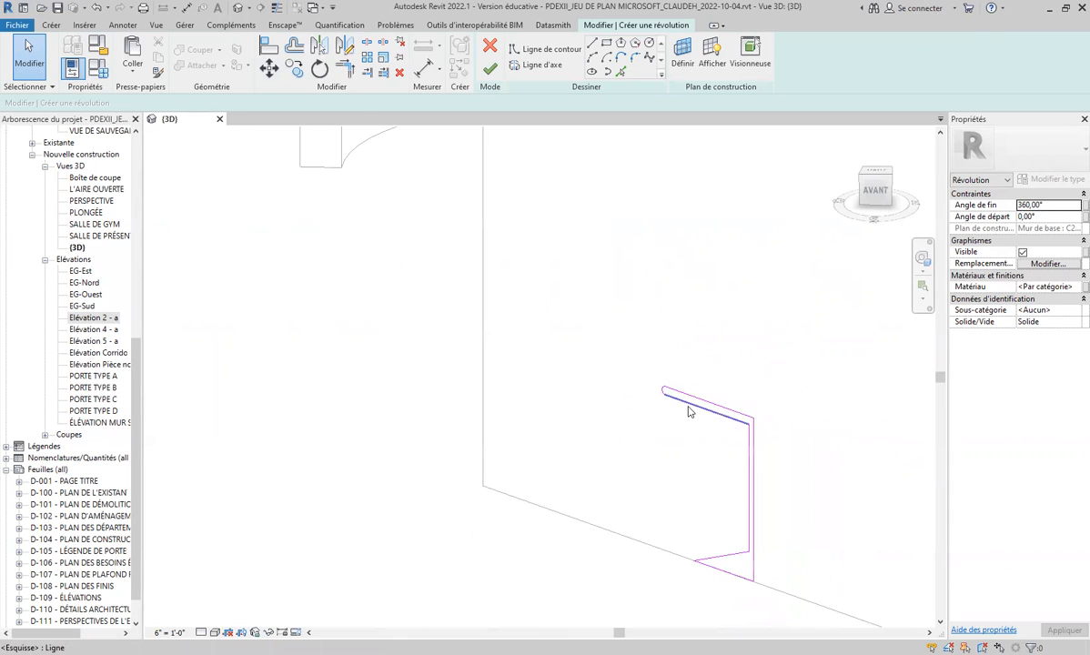
left_click(748, 546)
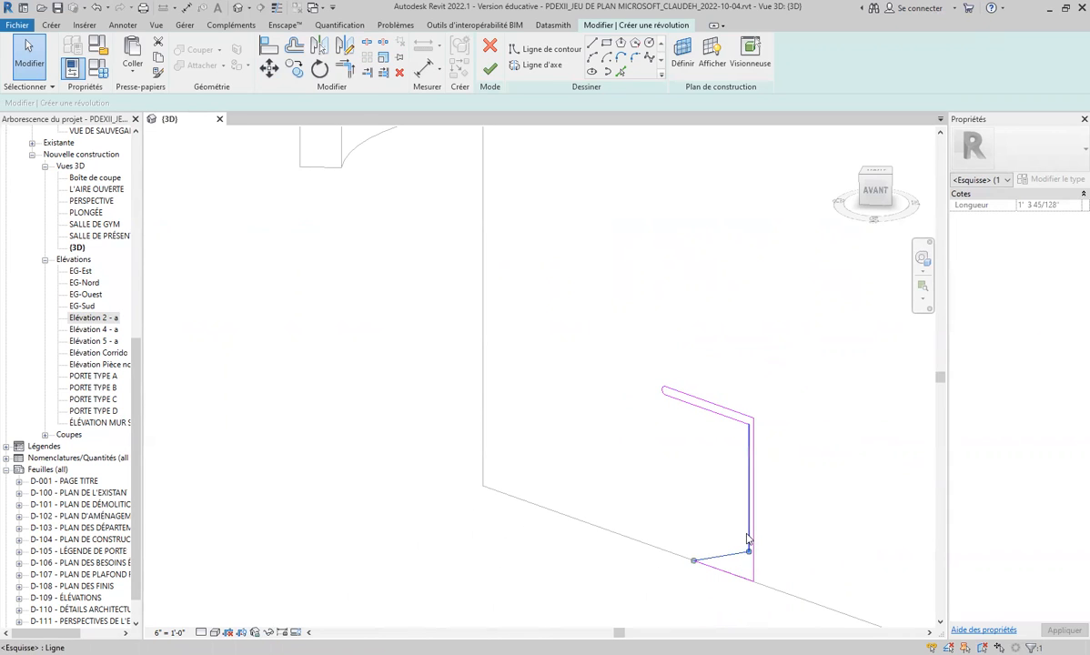
left_click_drag(748, 551, 748, 561)
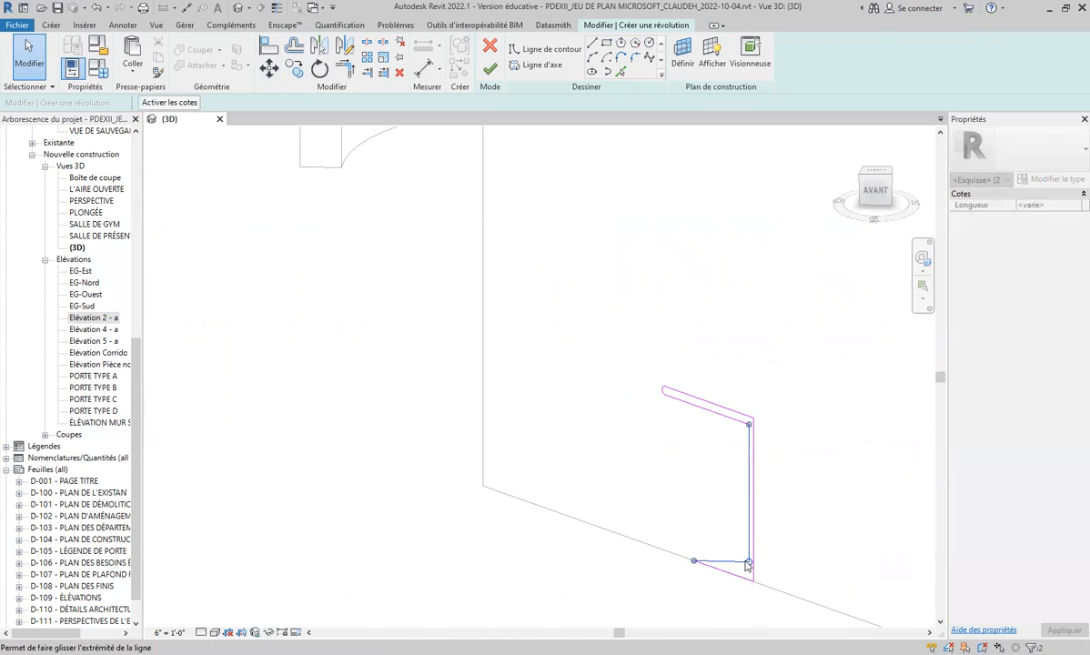
left_click(694, 561)
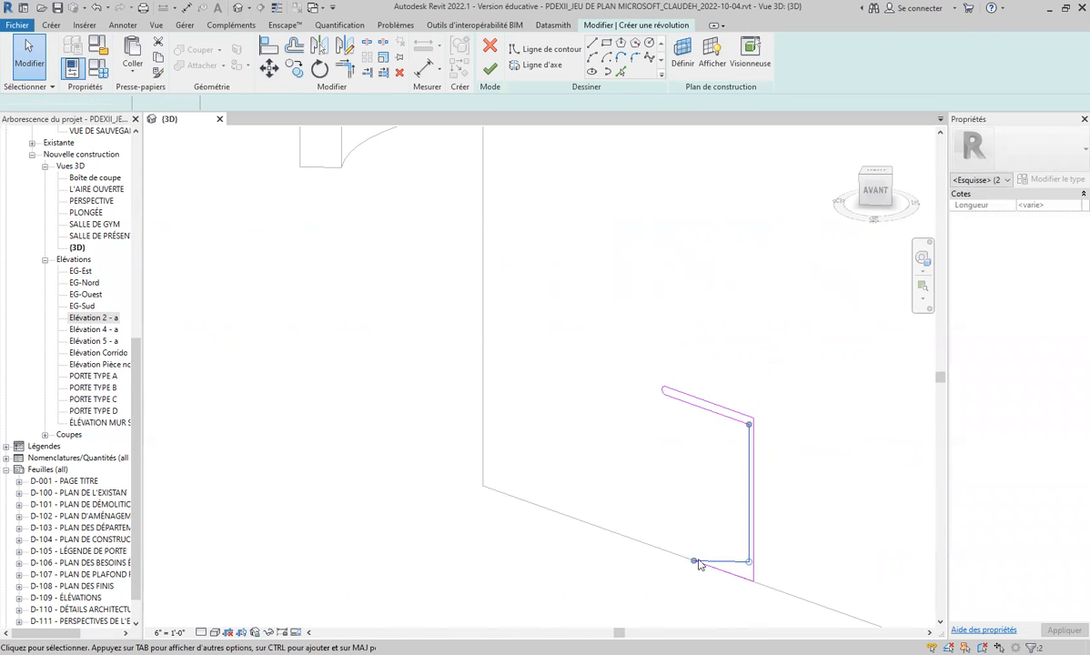
left_click_drag(693, 561, 682, 557)
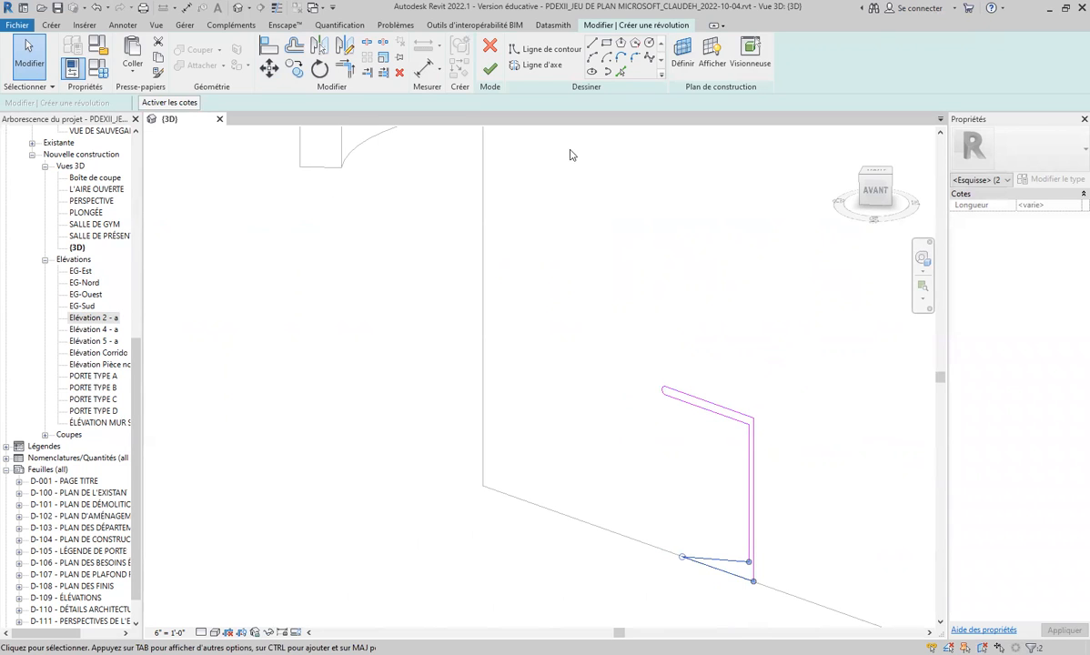
- Draw the 2'-6" revolve axis along the outer vertical line from base to tabletop, and finish the 360° revolve
left_click(536, 66)
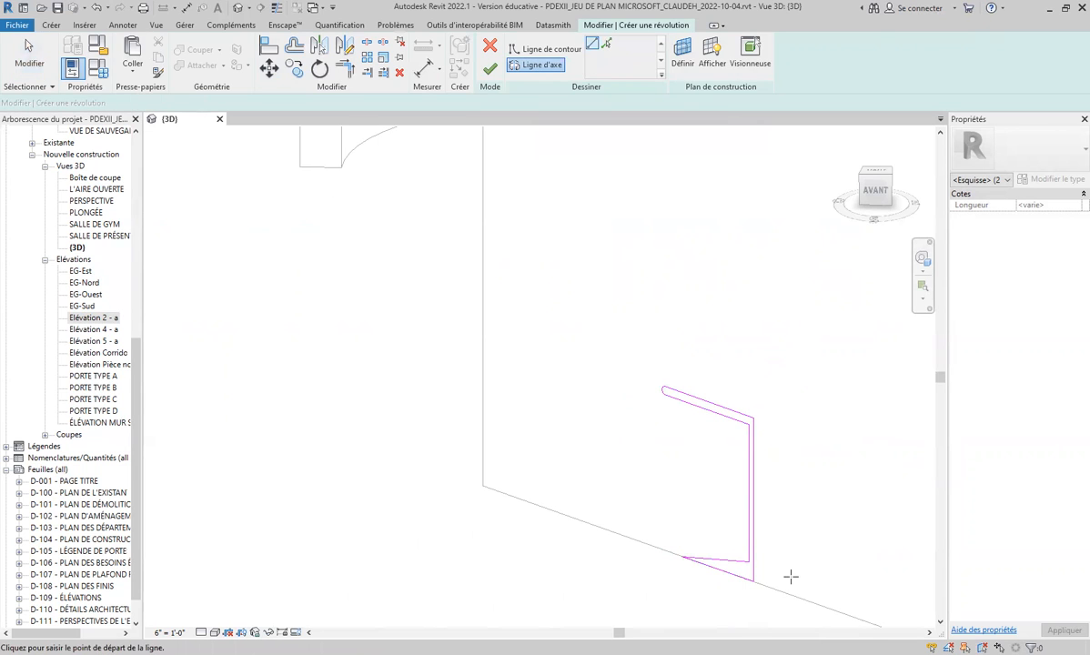
left_click(753, 581)
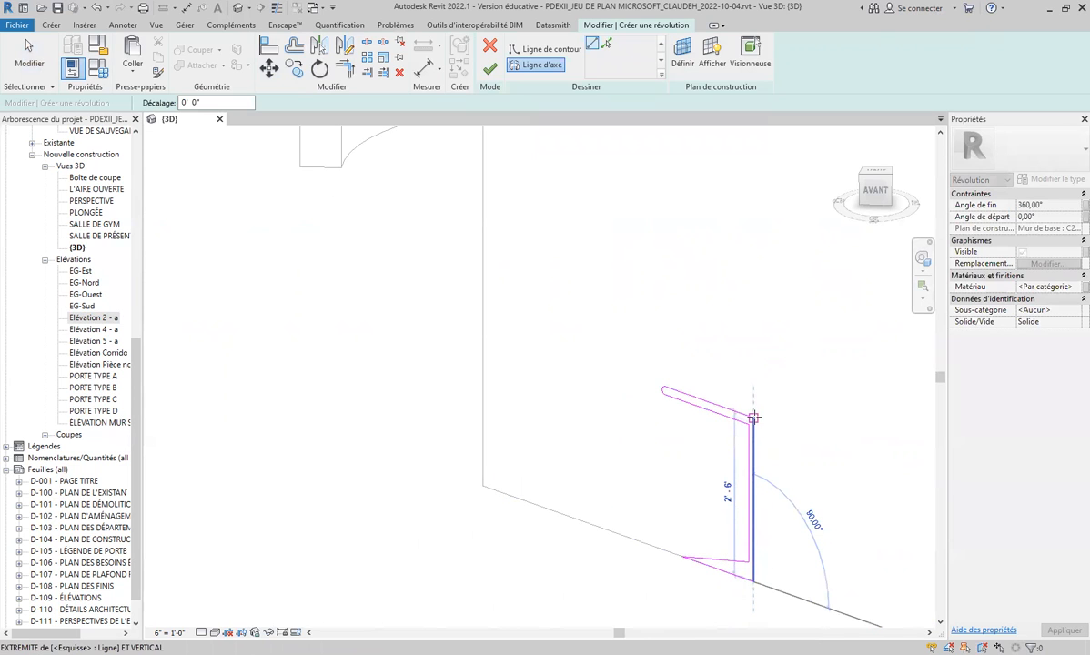
left_click(754, 417)
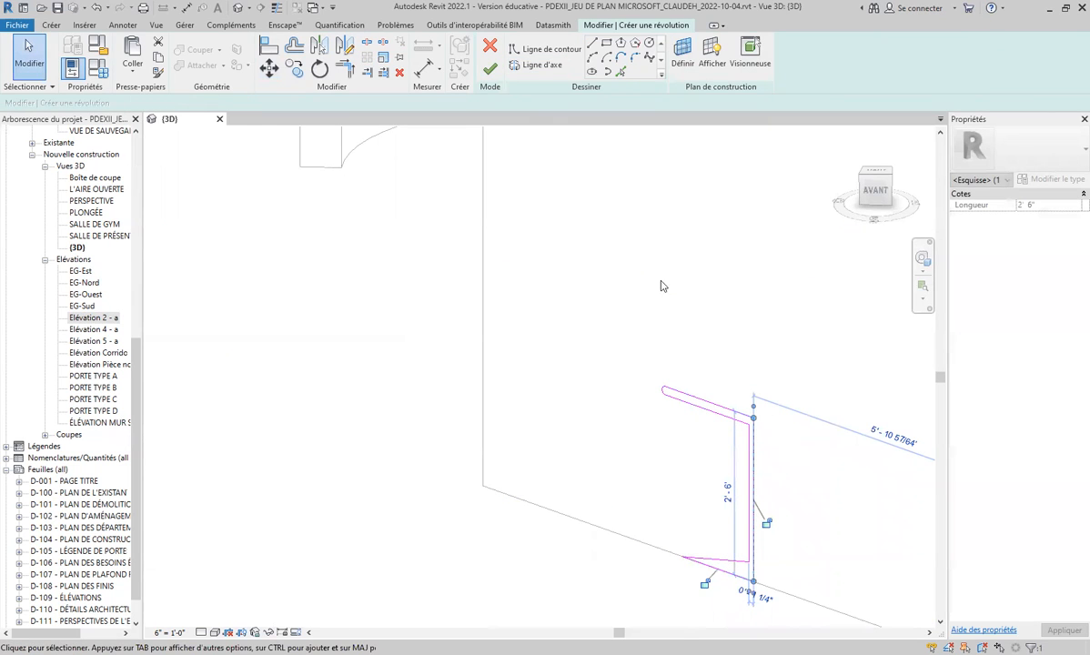
left_click(490, 69)
scroll(762, 438, "down", 2)
left_click(572, 500)
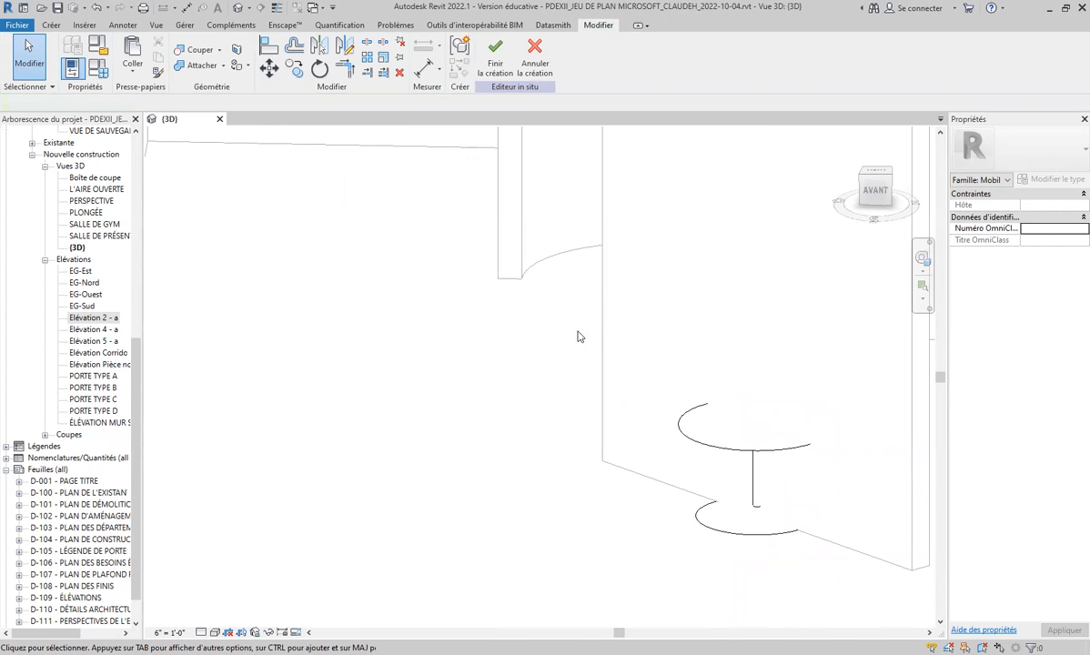
- Finish the in-place component and delete the freestanding wall behind the table
left_click(494, 55)
left_click(605, 361)
key("Delete")
middle_click_drag(814, 489, 748, 432, "shift")
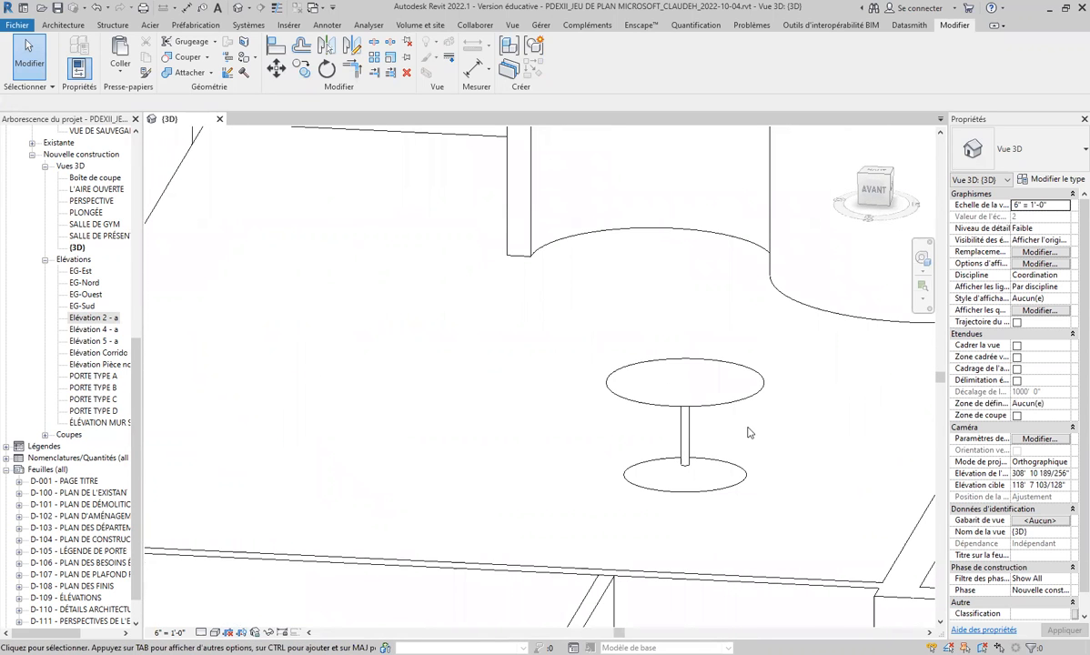